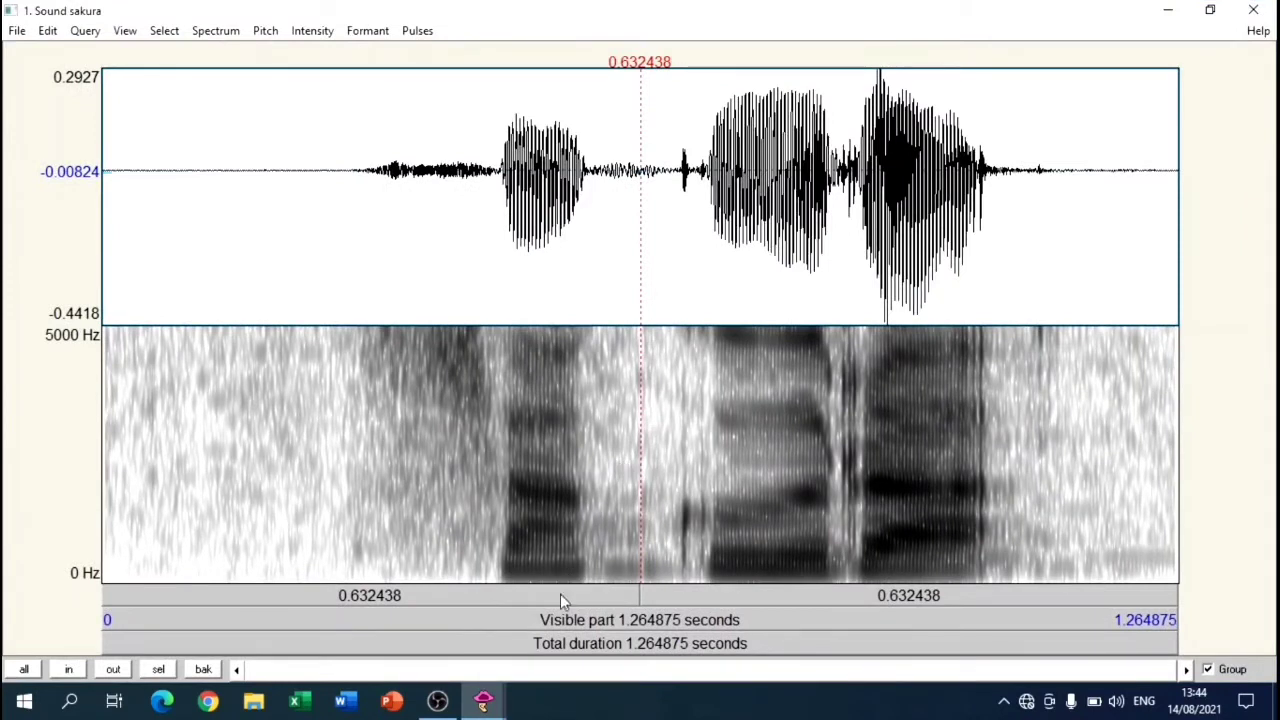
Step: Play the whole recording and set the upper limit of the spectrogram view range to 8000 Hz
{"action": "left_click", "coordinate": [522, 621]}
{"action": "left_click", "coordinate": [238, 35]}
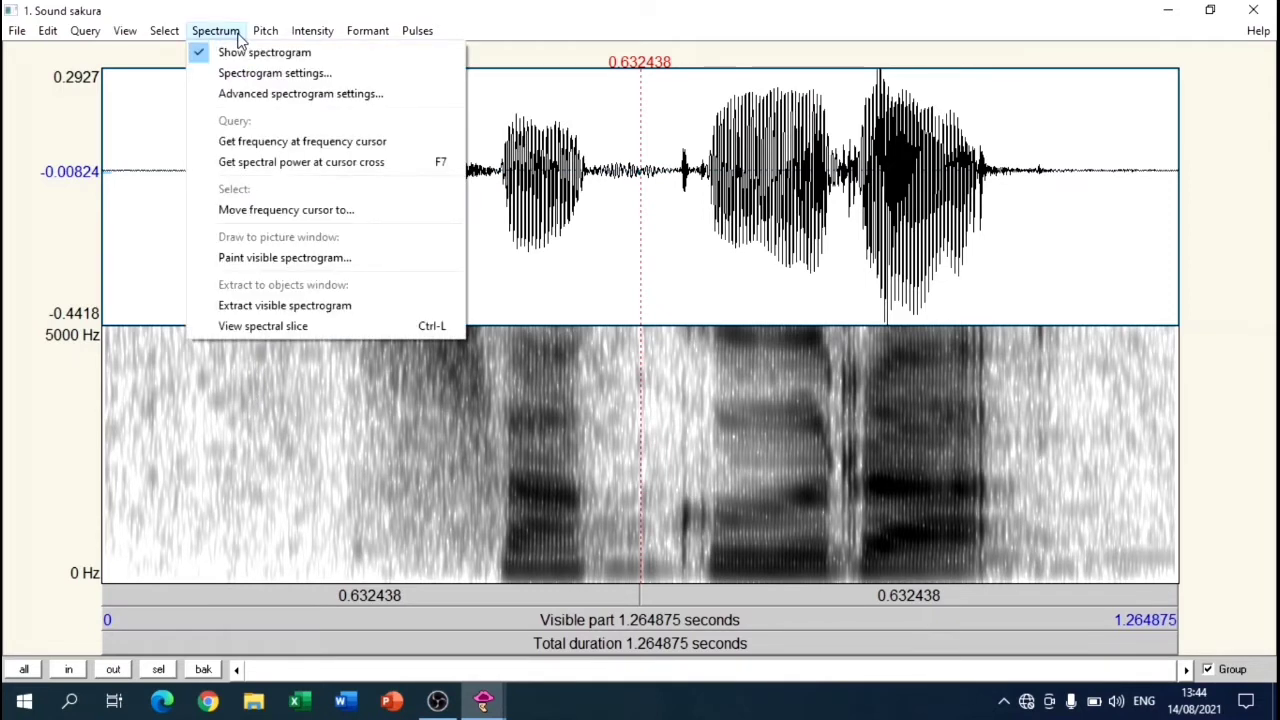
{"action": "left_click", "coordinate": [215, 80]}
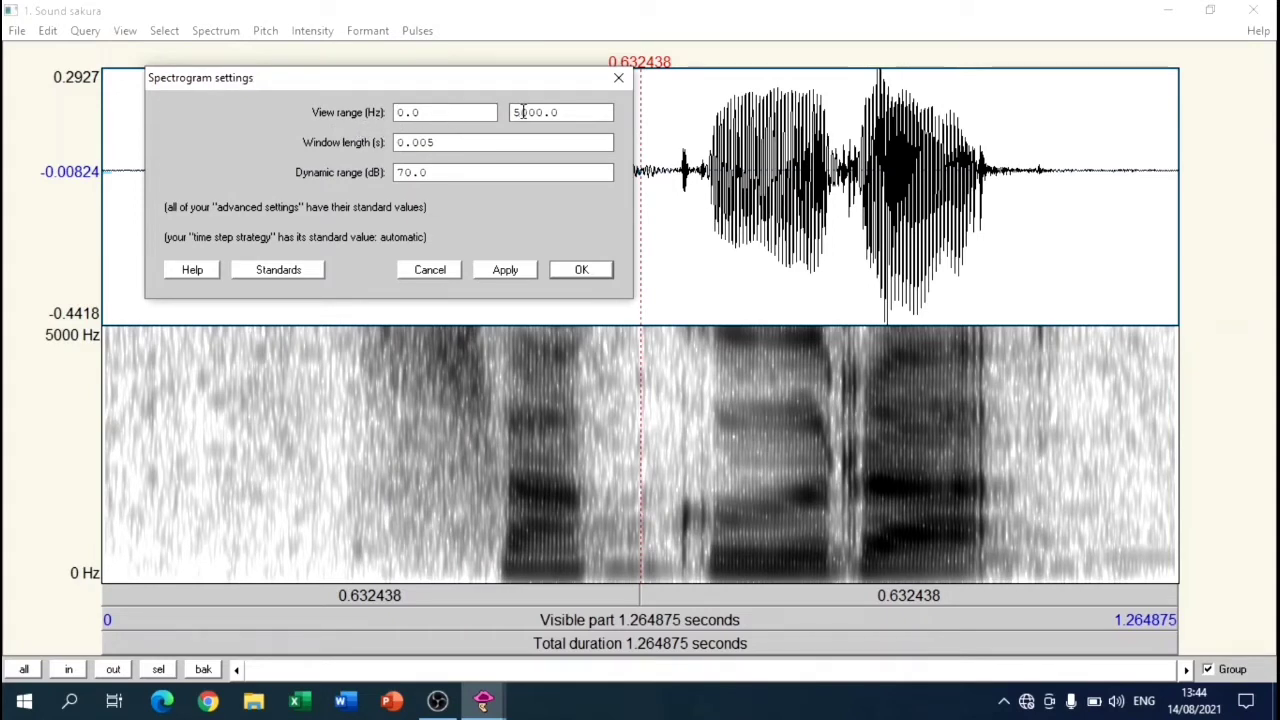
{"action": "left_click_drag", "start_coordinate": [522, 112], "coordinate": [511, 112]}
{"action": "type", "text": "8"}
{"action": "left_click", "coordinate": [582, 272]}
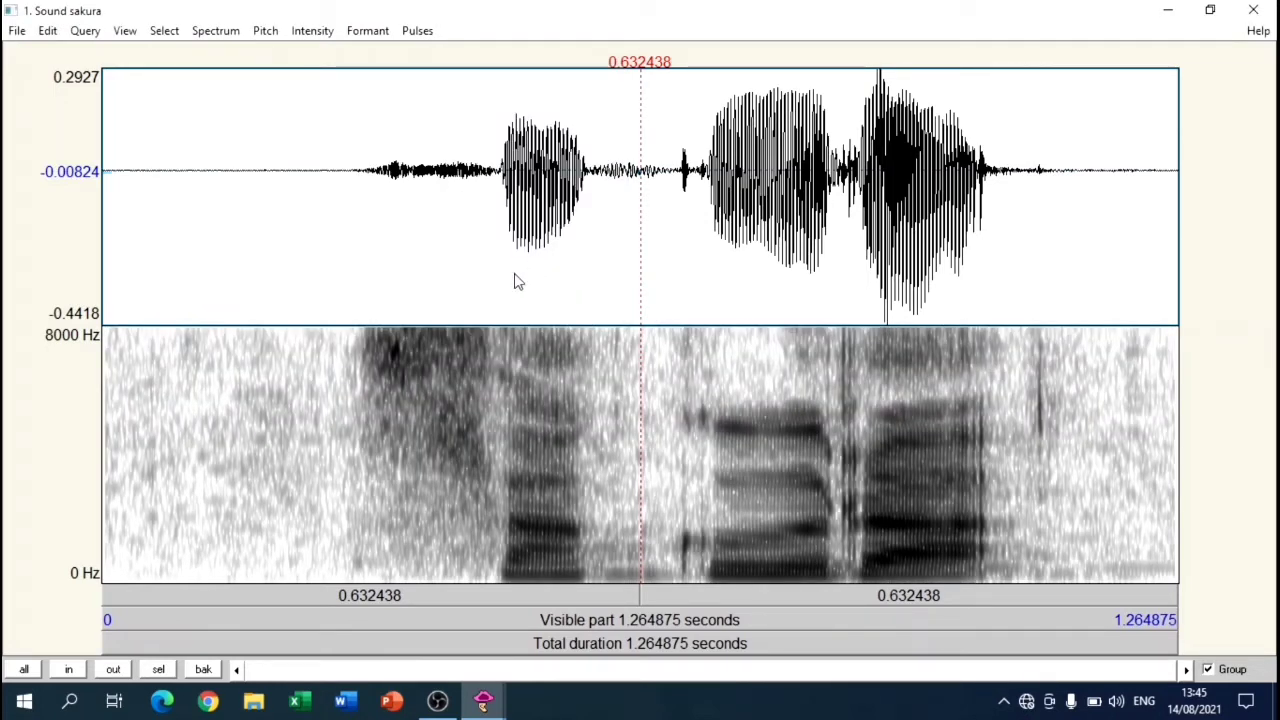
Step: Select the initial fricative of the word, from about 0.31 to 0.45 s, and play it
{"action": "left_click_drag", "start_coordinate": [366, 329], "coordinate": [488, 350]}
{"action": "left_click", "coordinate": [448, 598]}
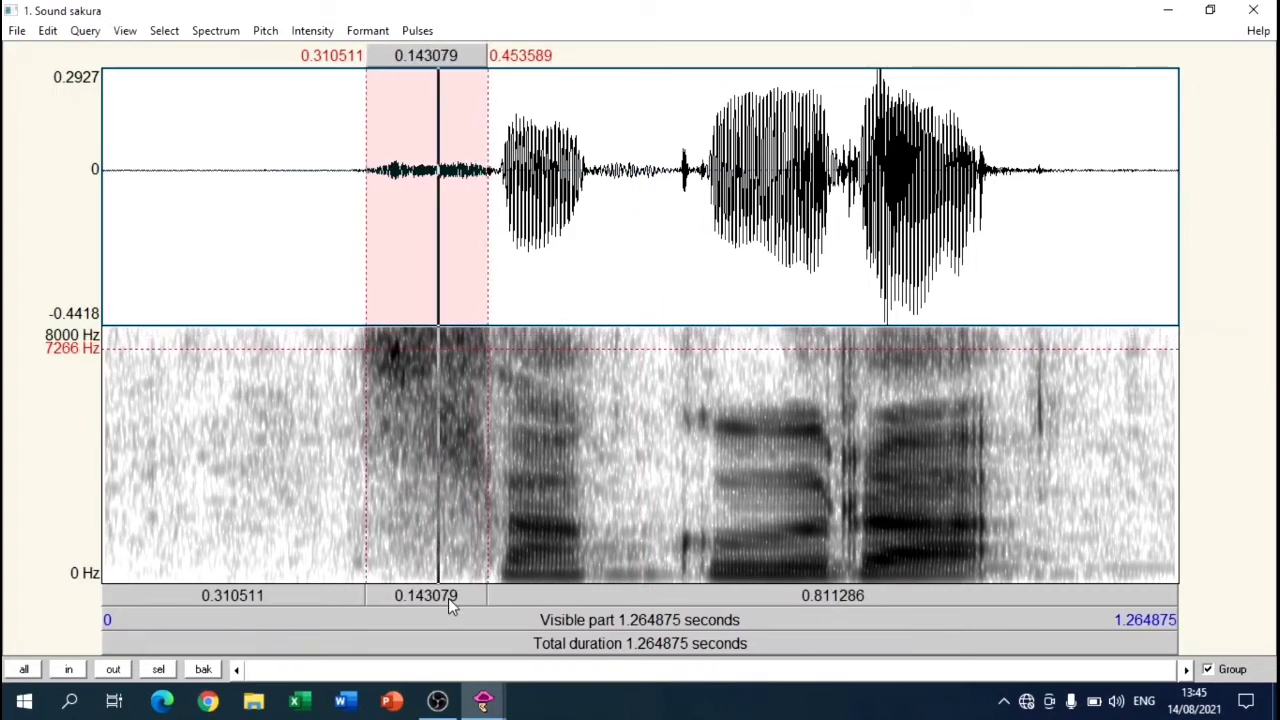
{"action": "left_click", "coordinate": [448, 598]}
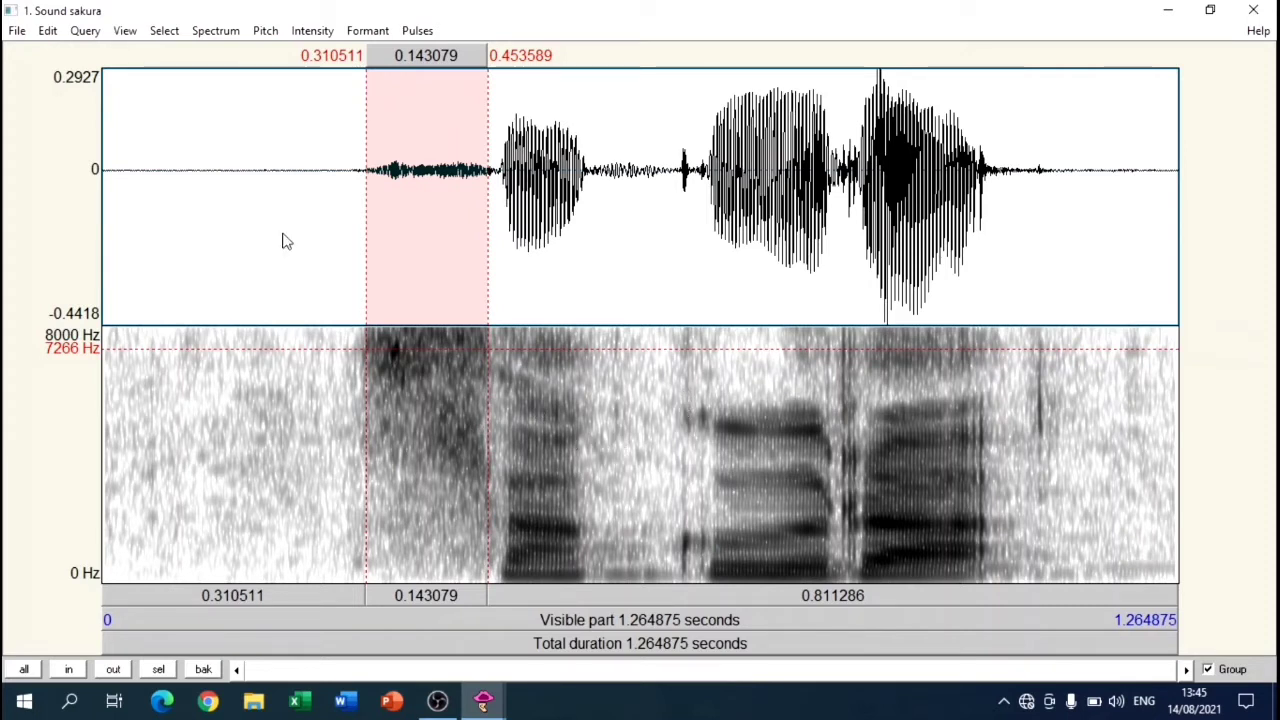
Step: Set the spectrogram window length to 0.05 s
{"action": "left_click", "coordinate": [227, 36]}
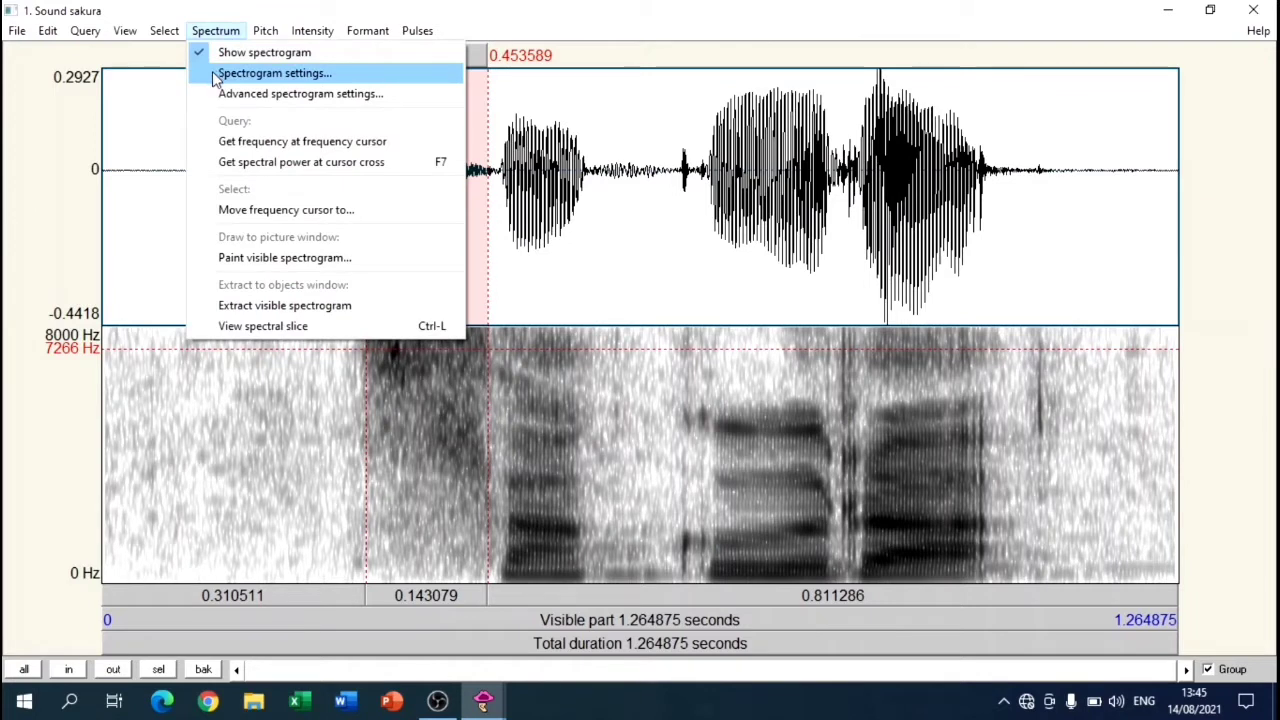
{"action": "left_click", "coordinate": [215, 79]}
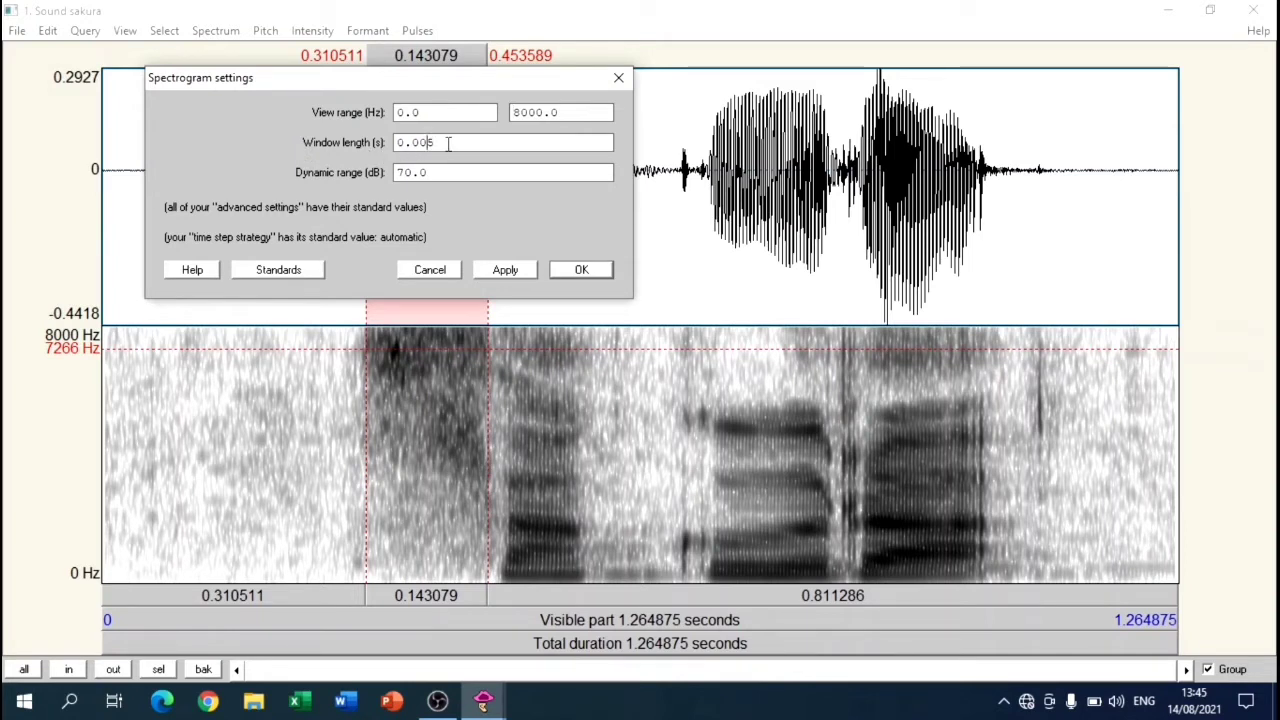
{"action": "key", "text": "BackSpace"}
{"action": "left_click", "coordinate": [578, 271]}
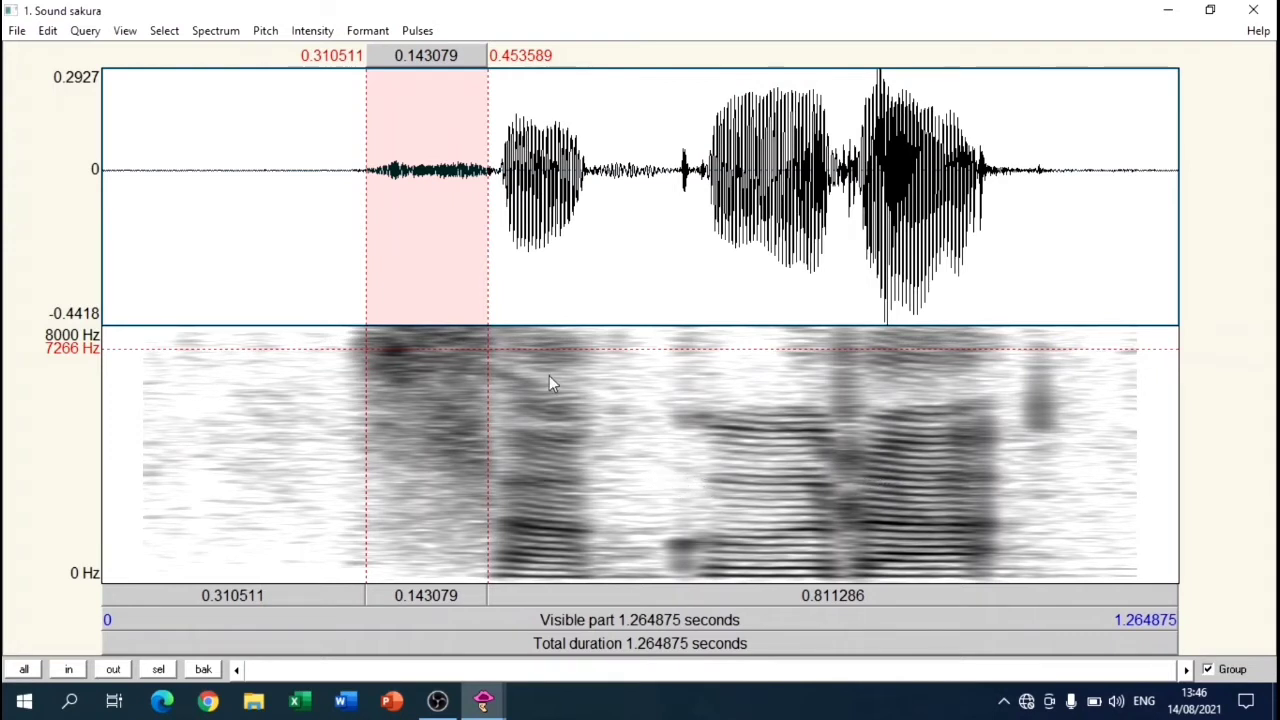
Step: Set the spectrogram dynamic range to 40 dB
{"action": "left_click", "coordinate": [218, 31]}
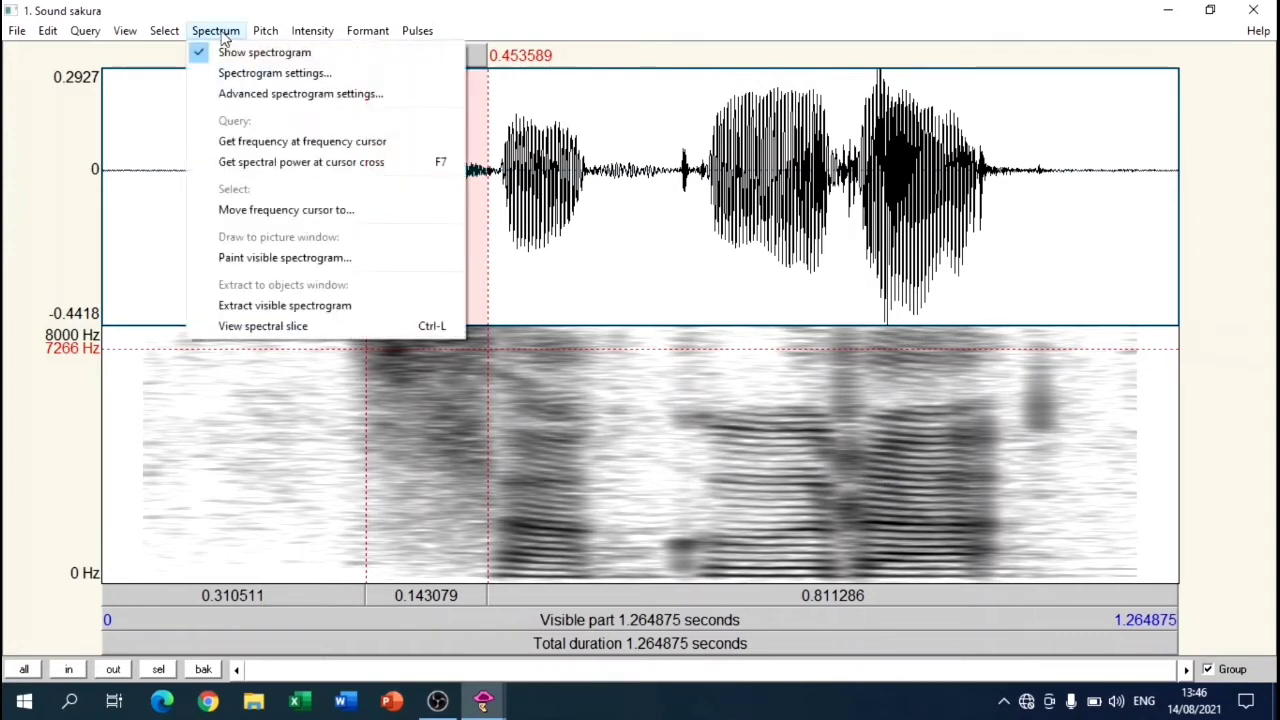
{"action": "left_click", "coordinate": [218, 74]}
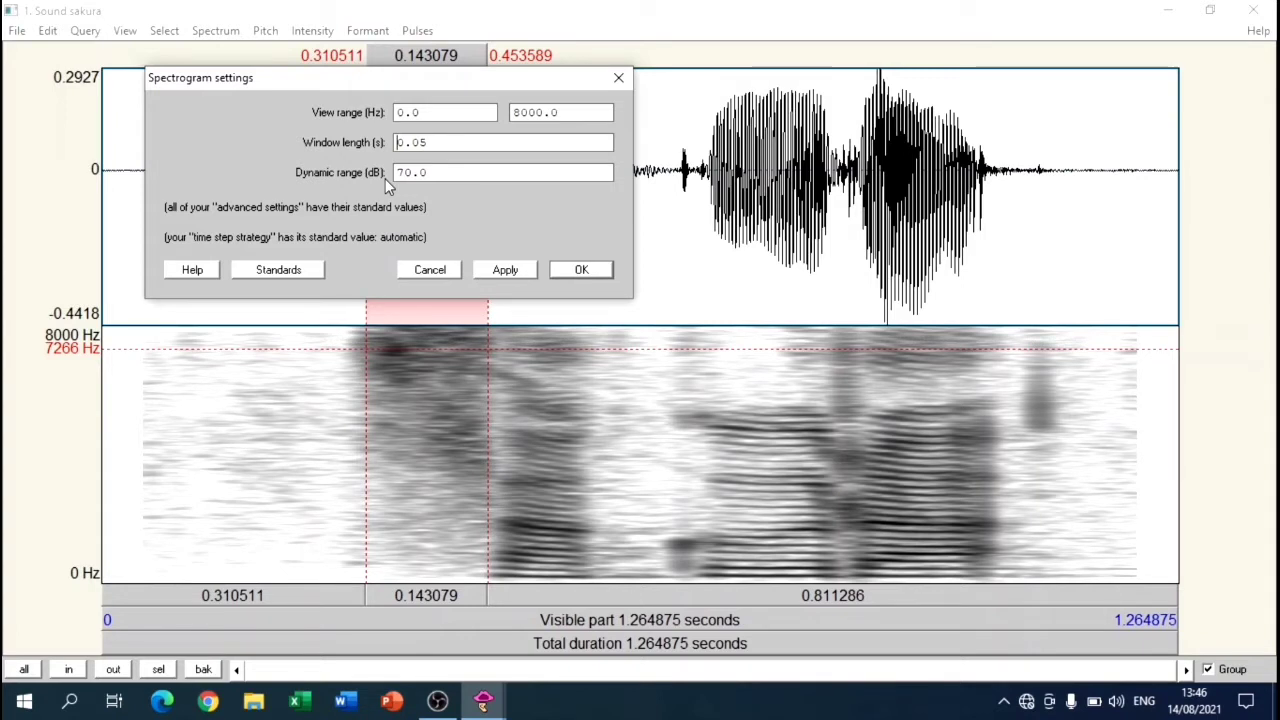
{"action": "left_click_drag", "start_coordinate": [404, 173], "coordinate": [390, 175]}
{"action": "type", "text": "4"}
{"action": "left_click", "coordinate": [583, 271]}
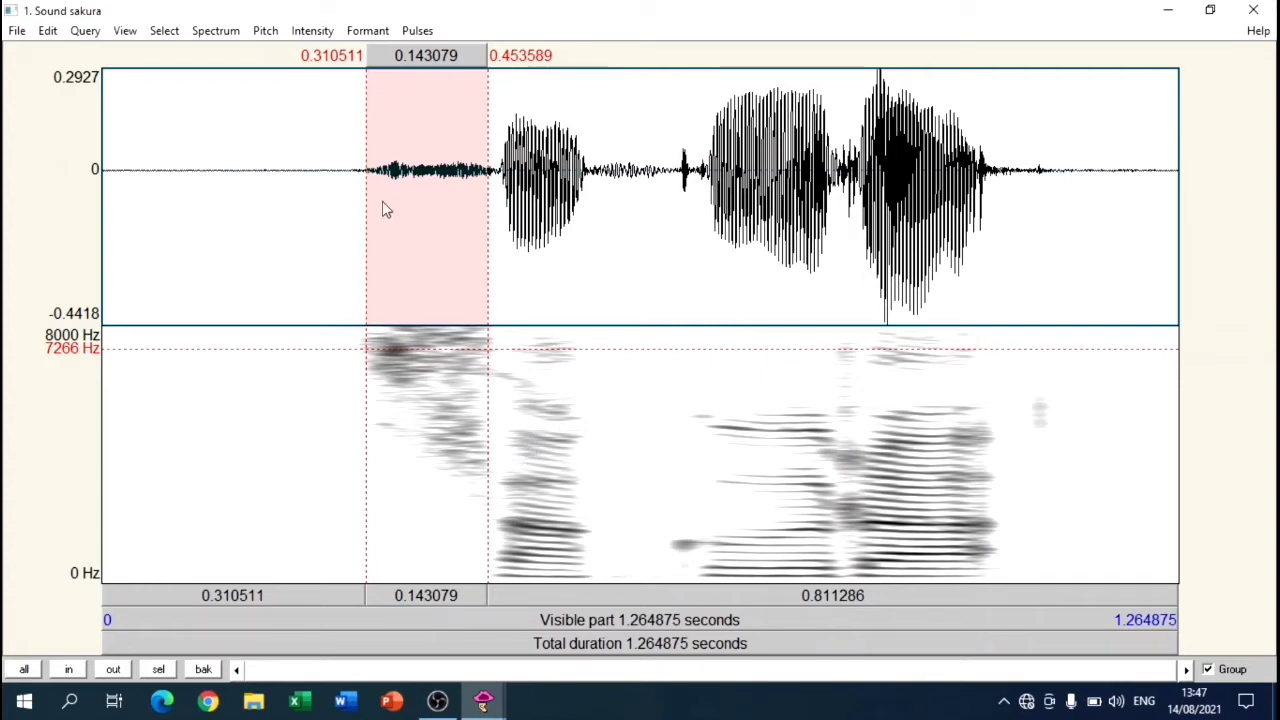
Step: Set the spectrogram dynamic range to 50 dB
{"action": "left_click", "coordinate": [215, 30]}
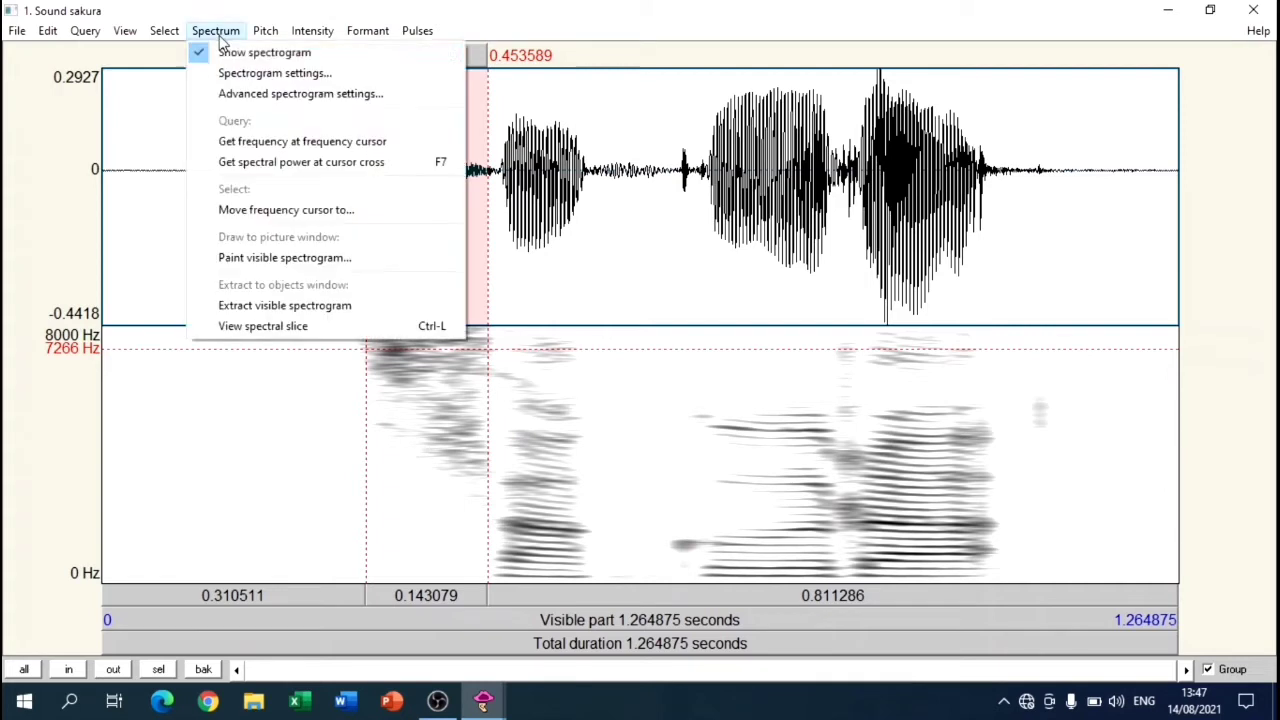
{"action": "left_click", "coordinate": [275, 71]}
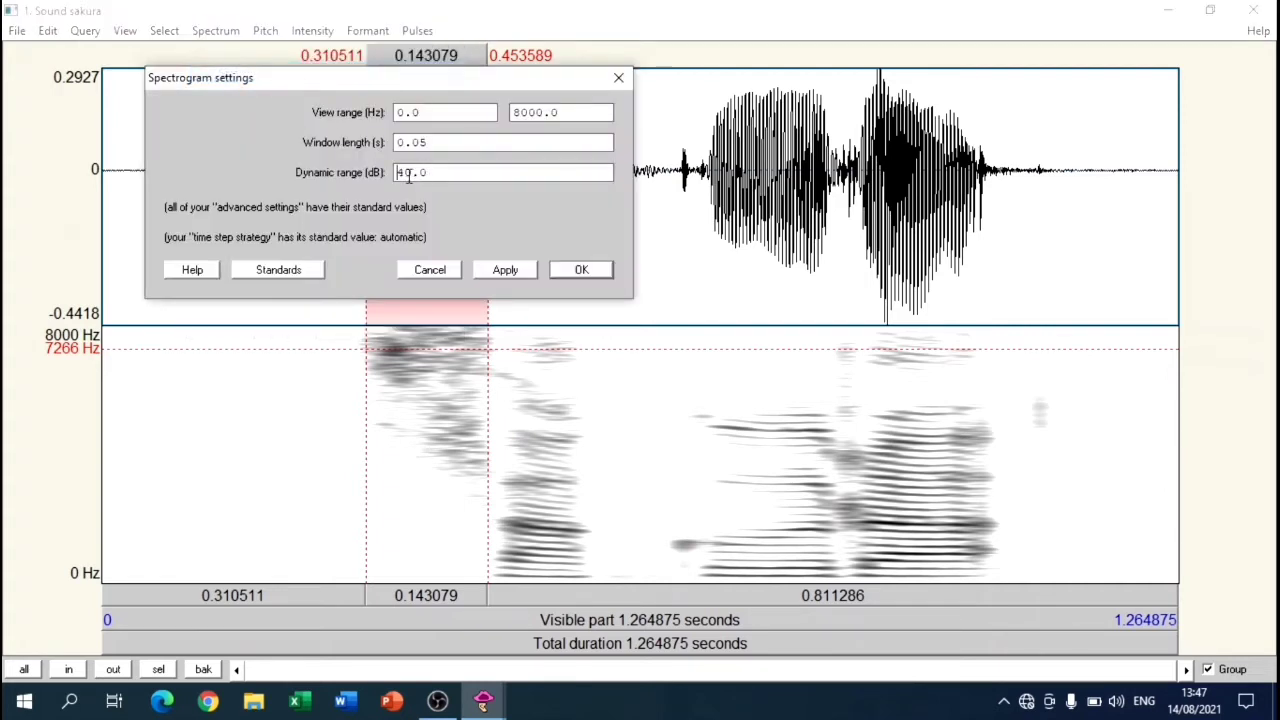
{"action": "left_click_drag", "start_coordinate": [404, 174], "coordinate": [394, 175]}
{"action": "type", "text": "5"}
{"action": "left_click", "coordinate": [568, 266]}
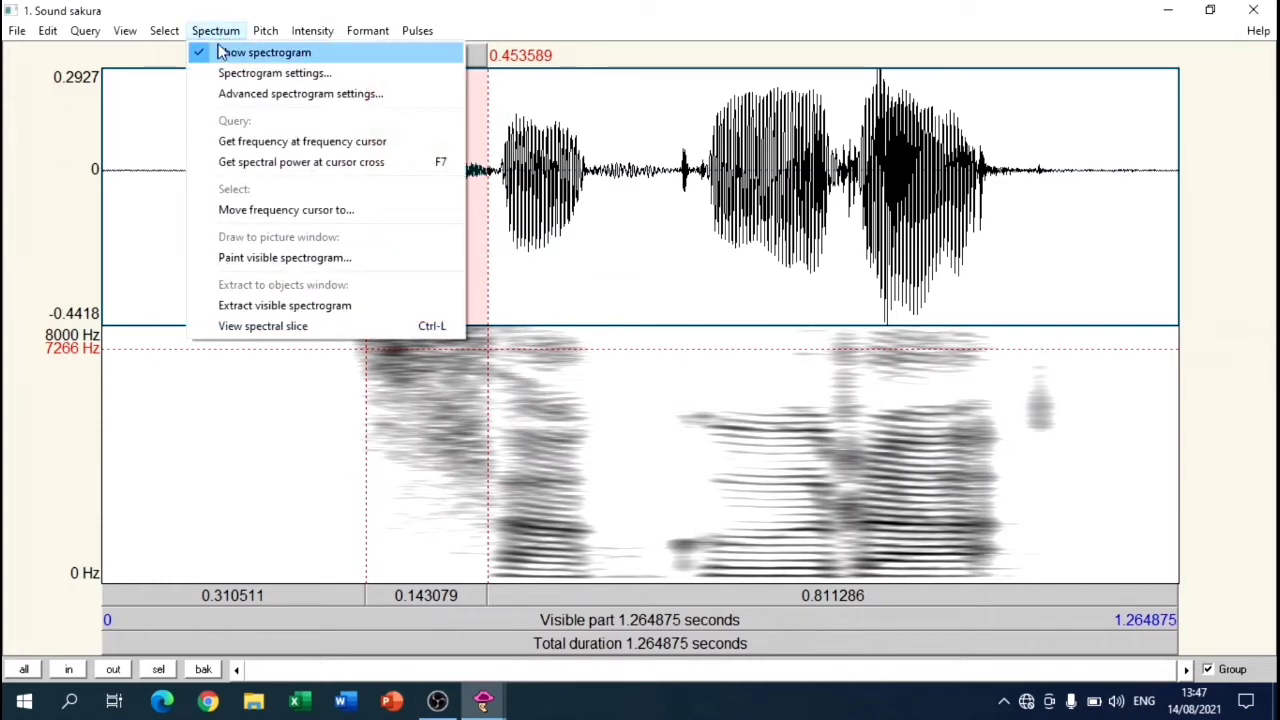
Step: Restore the standard values of the spectrogram settings and apply them
{"action": "left_click", "coordinate": [260, 72]}
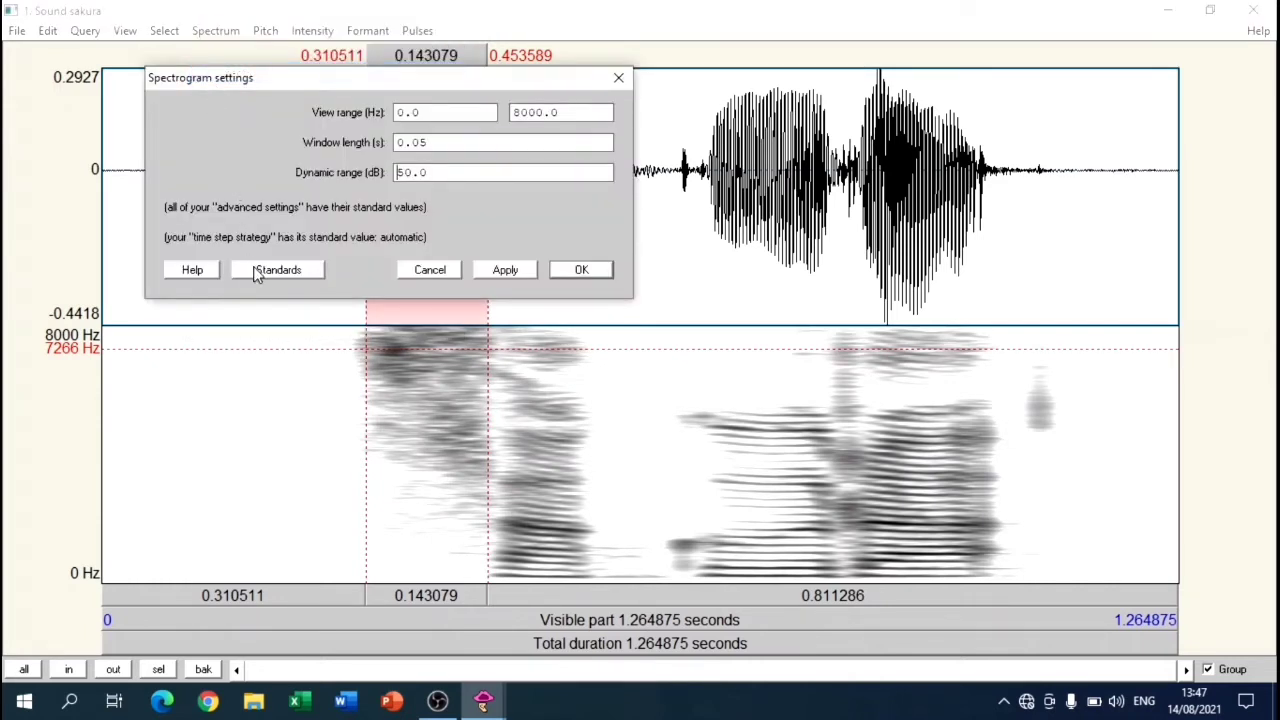
{"action": "left_click", "coordinate": [300, 272]}
{"action": "left_click", "coordinate": [582, 270]}
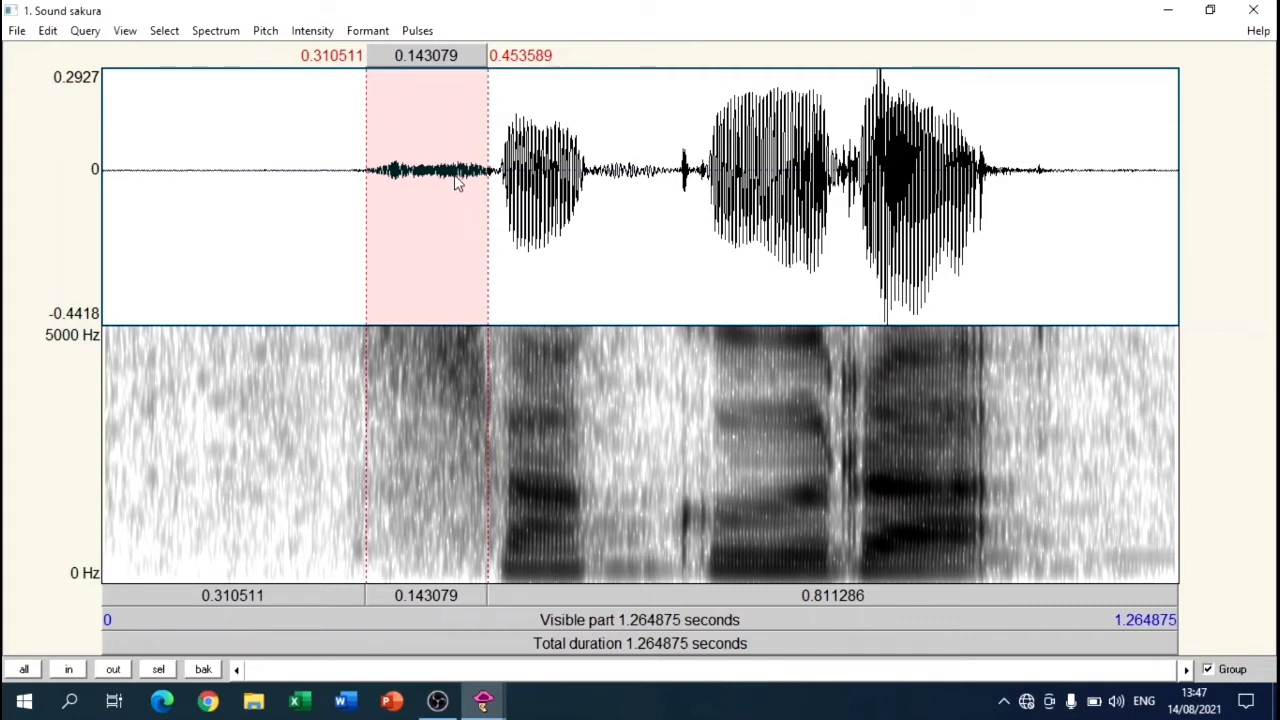
Step: Select a short stretch late in the initial fricative, about 0.408 to 0.436 s, and view its spectral slice
{"action": "left_click_drag", "start_coordinate": [450, 176], "coordinate": [476, 187]}
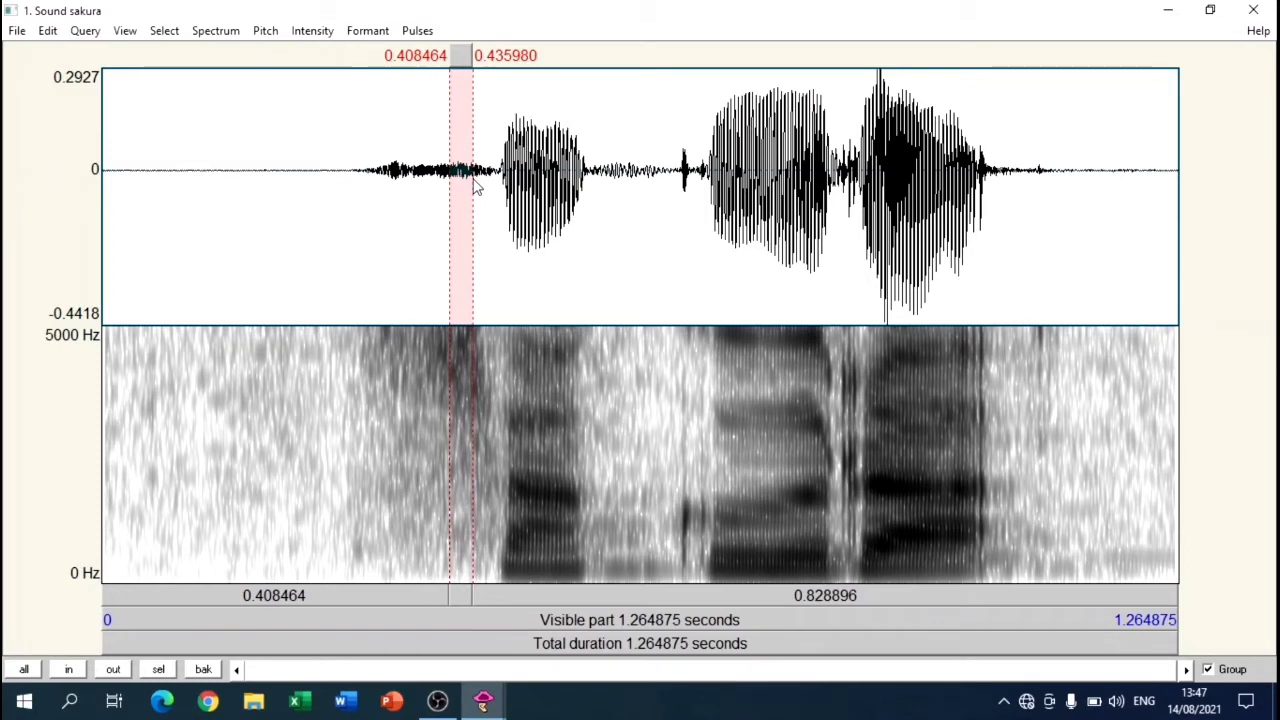
{"action": "left_click", "coordinate": [191, 37]}
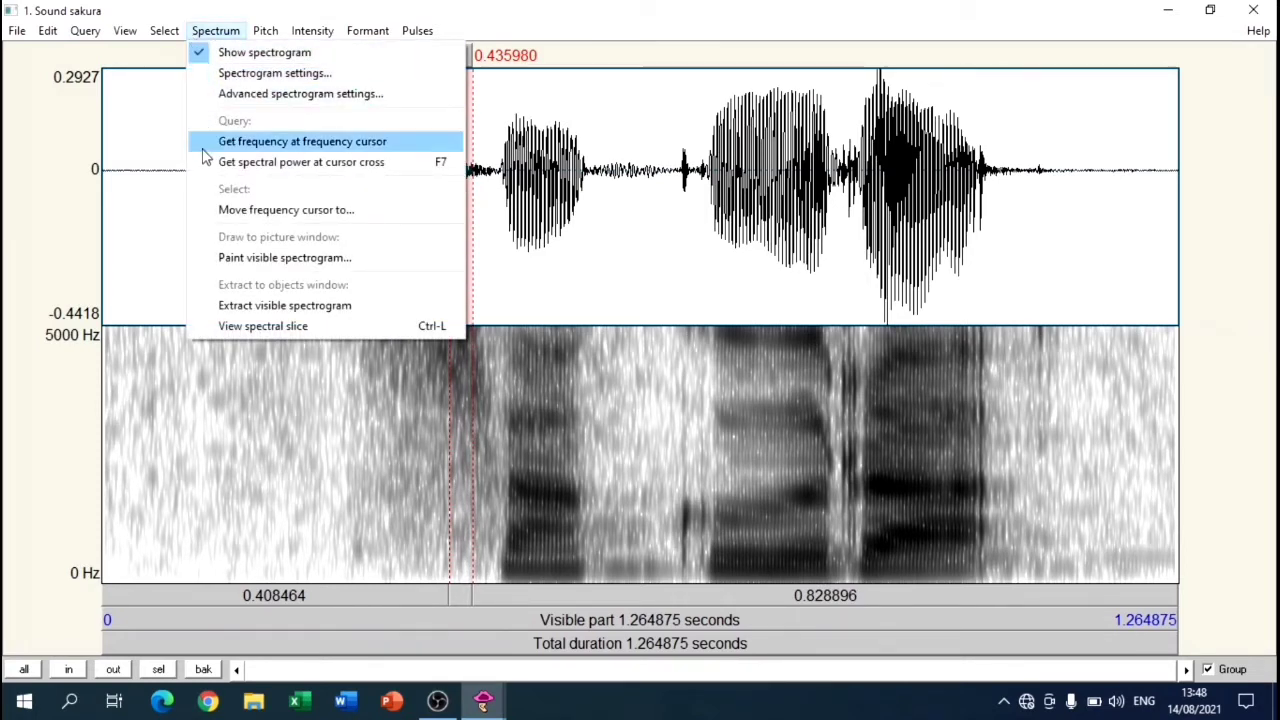
{"action": "left_click", "coordinate": [211, 328]}
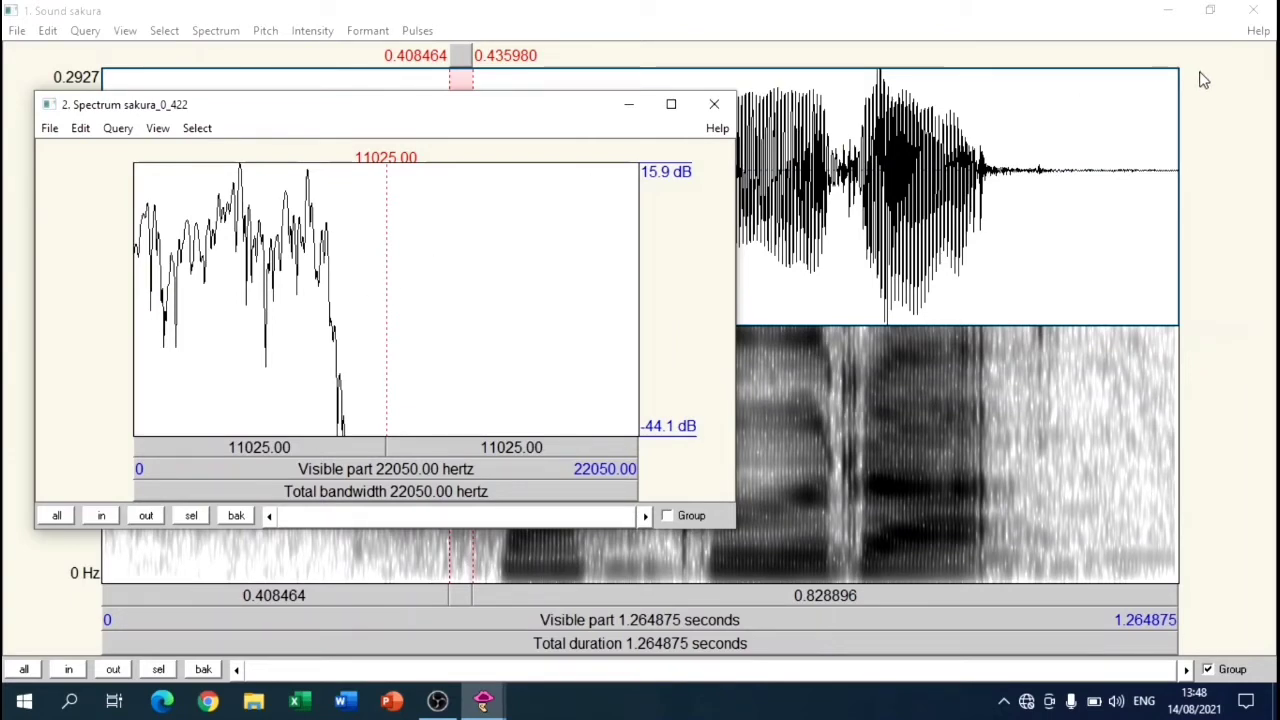
Step: Shrink the sound window and shift it aside, then bring the spectral slice window forward, reposition it and enlarge it
{"action": "left_click", "coordinate": [1210, 10]}
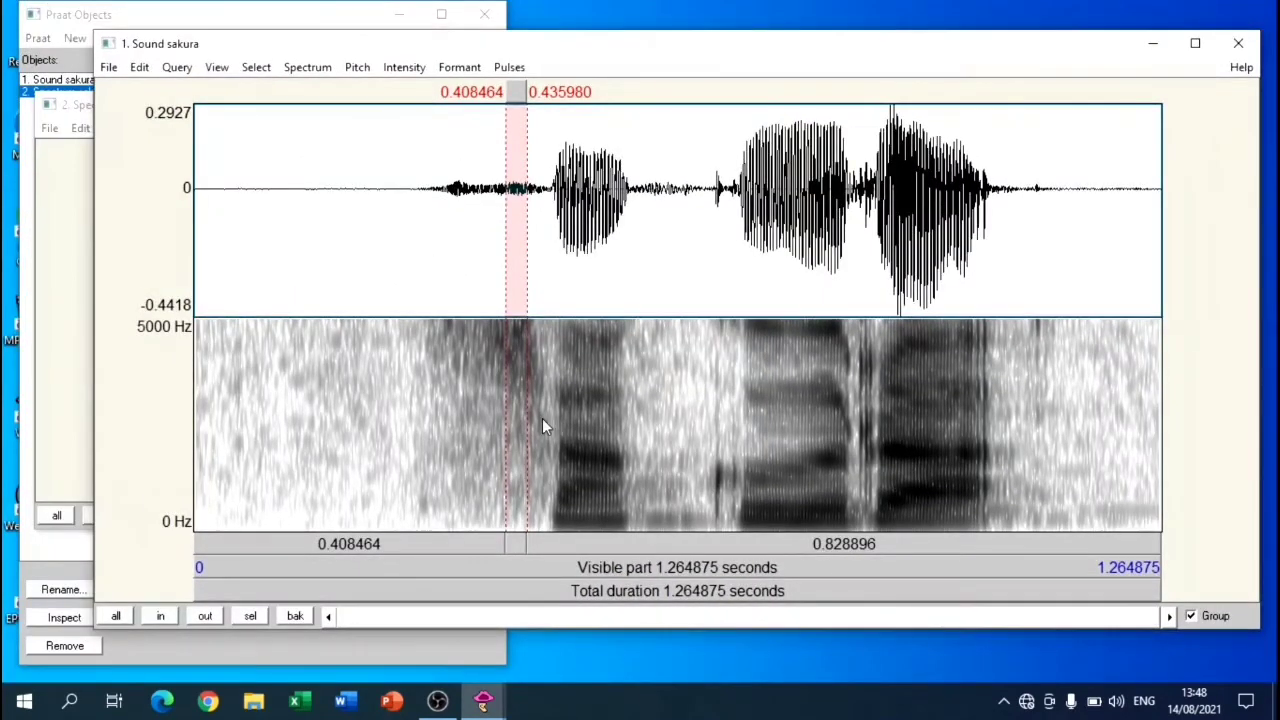
{"action": "left_click", "coordinate": [193, 18]}
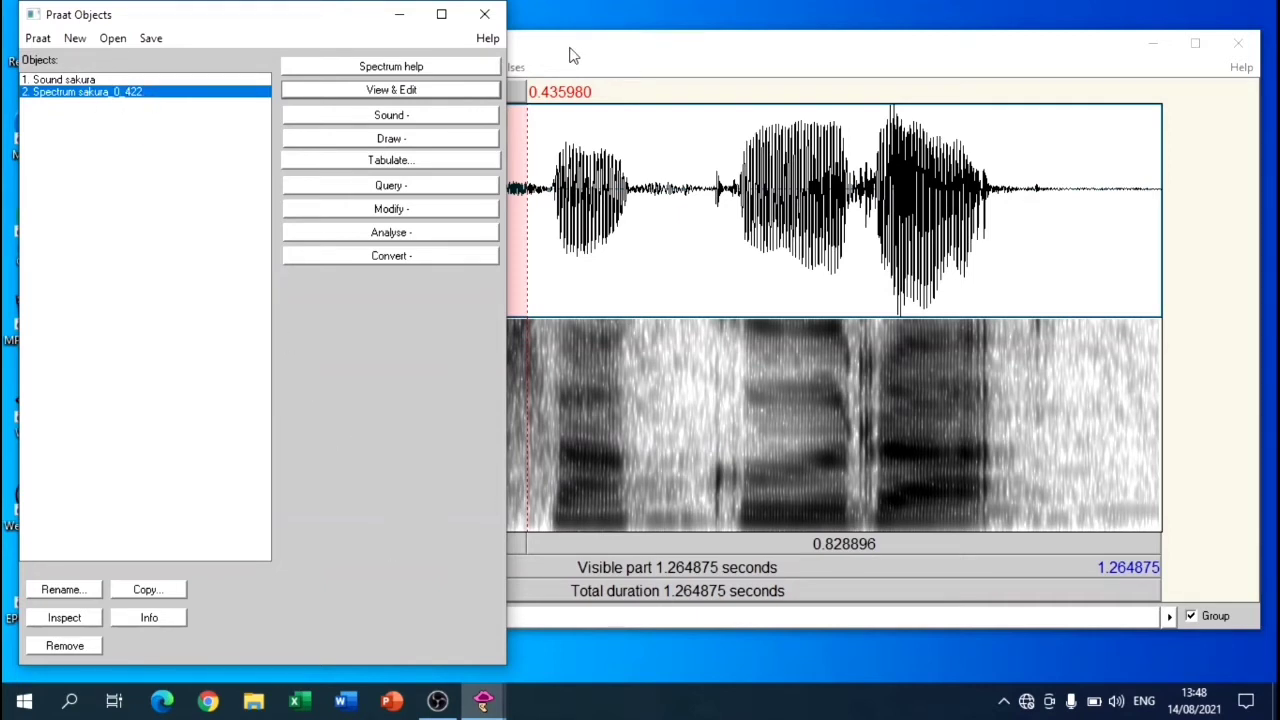
{"action": "left_click_drag", "start_coordinate": [538, 57], "coordinate": [643, 142]}
{"action": "left_click", "coordinate": [556, 104]}
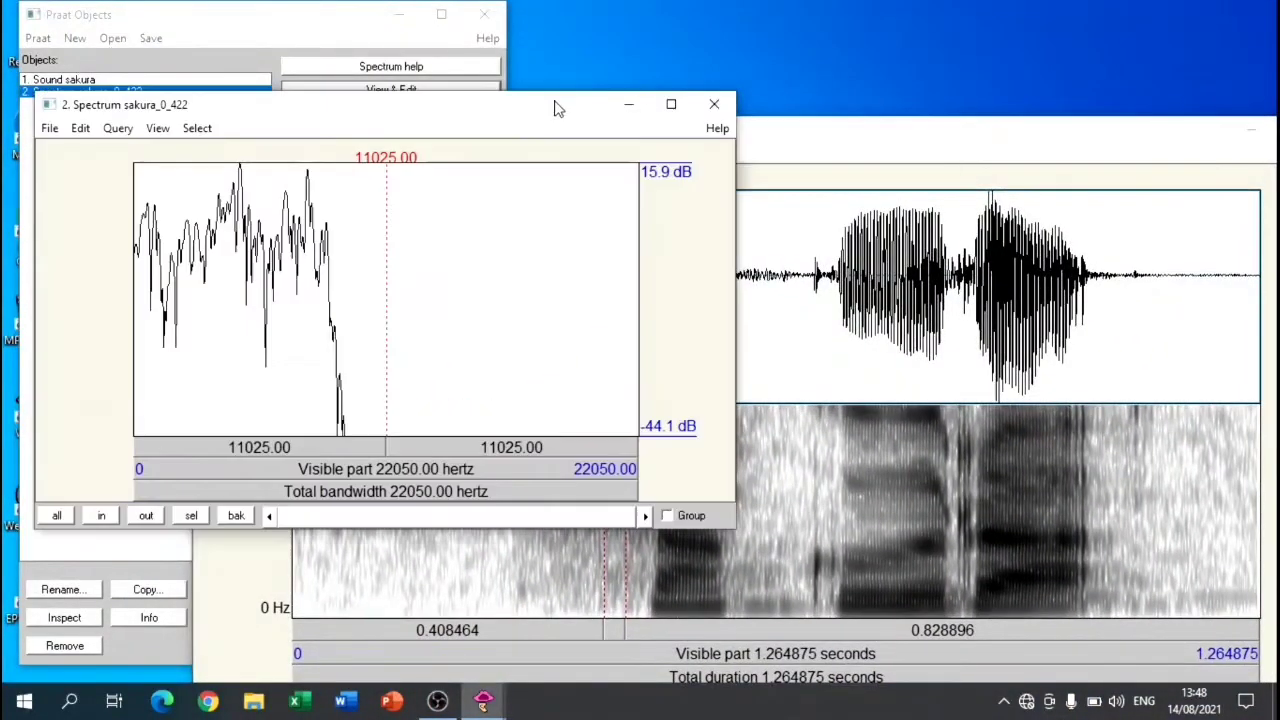
{"action": "left_click_drag", "start_coordinate": [529, 110], "coordinate": [729, 80]}
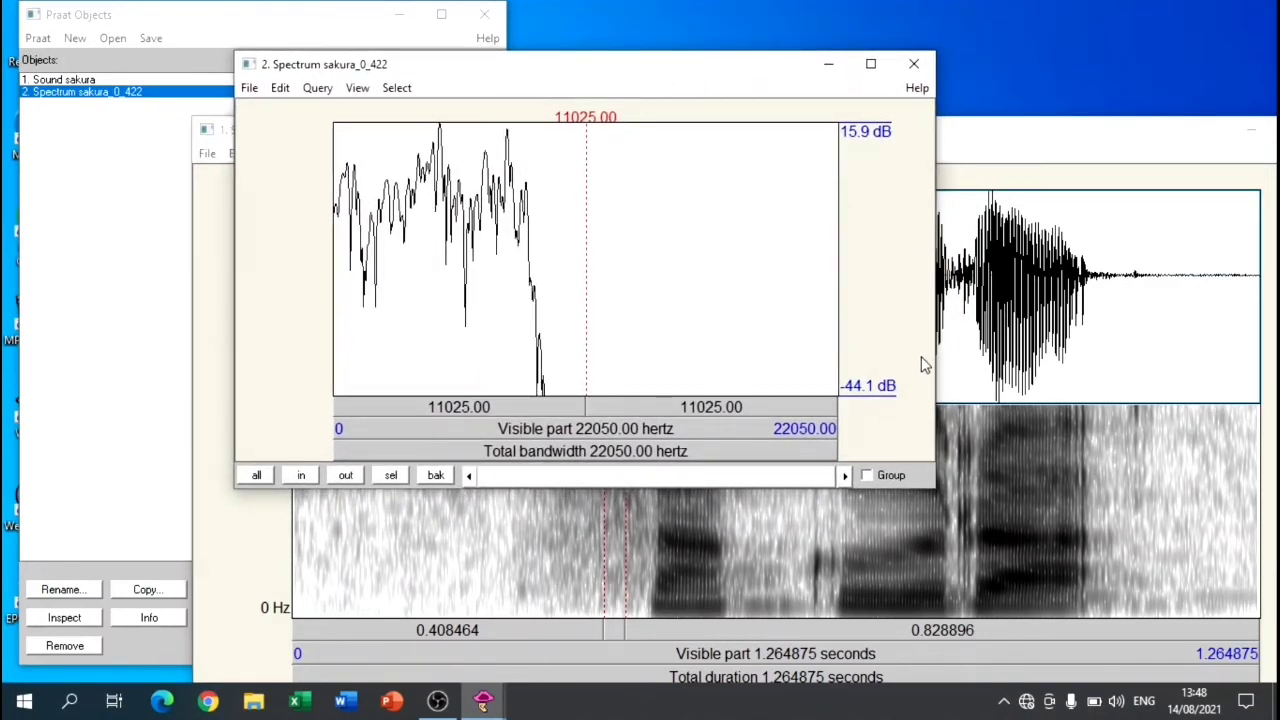
{"action": "left_click_drag", "start_coordinate": [936, 395], "coordinate": [1066, 574]}
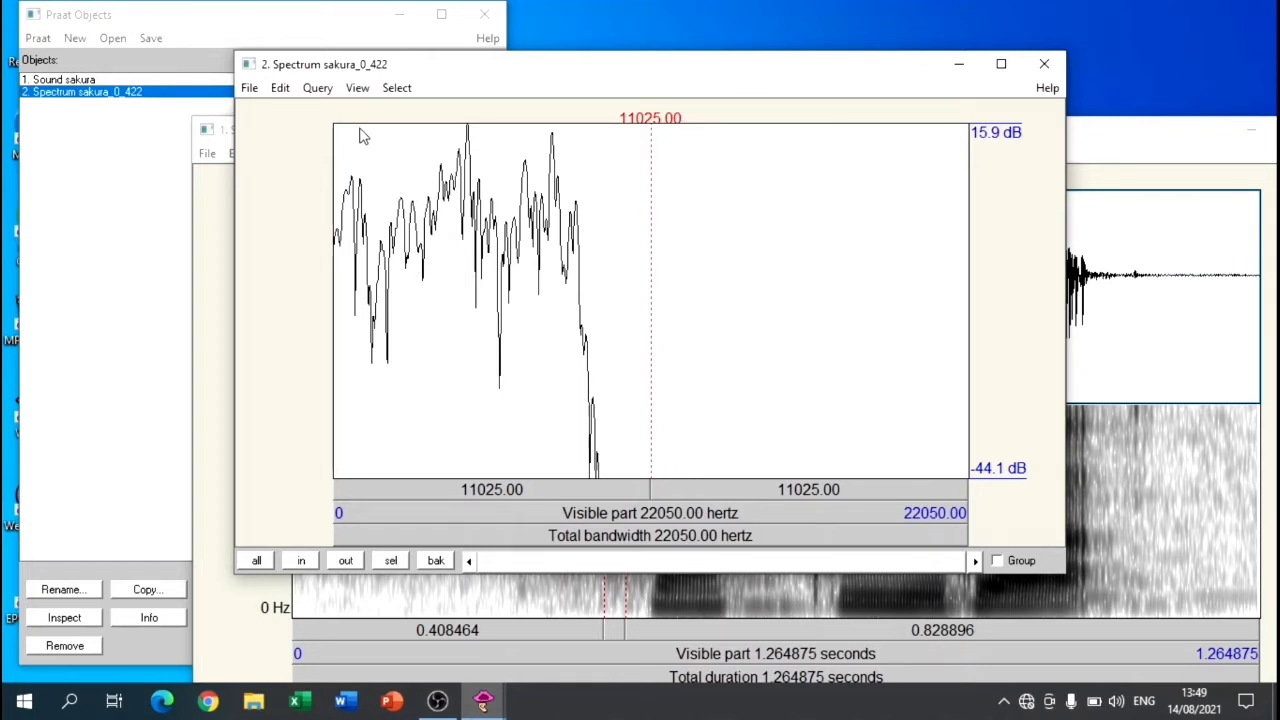
Step: Zoom the spectral slice to the frequency range from 0 to 8000 Hz
{"action": "left_click", "coordinate": [367, 92]}
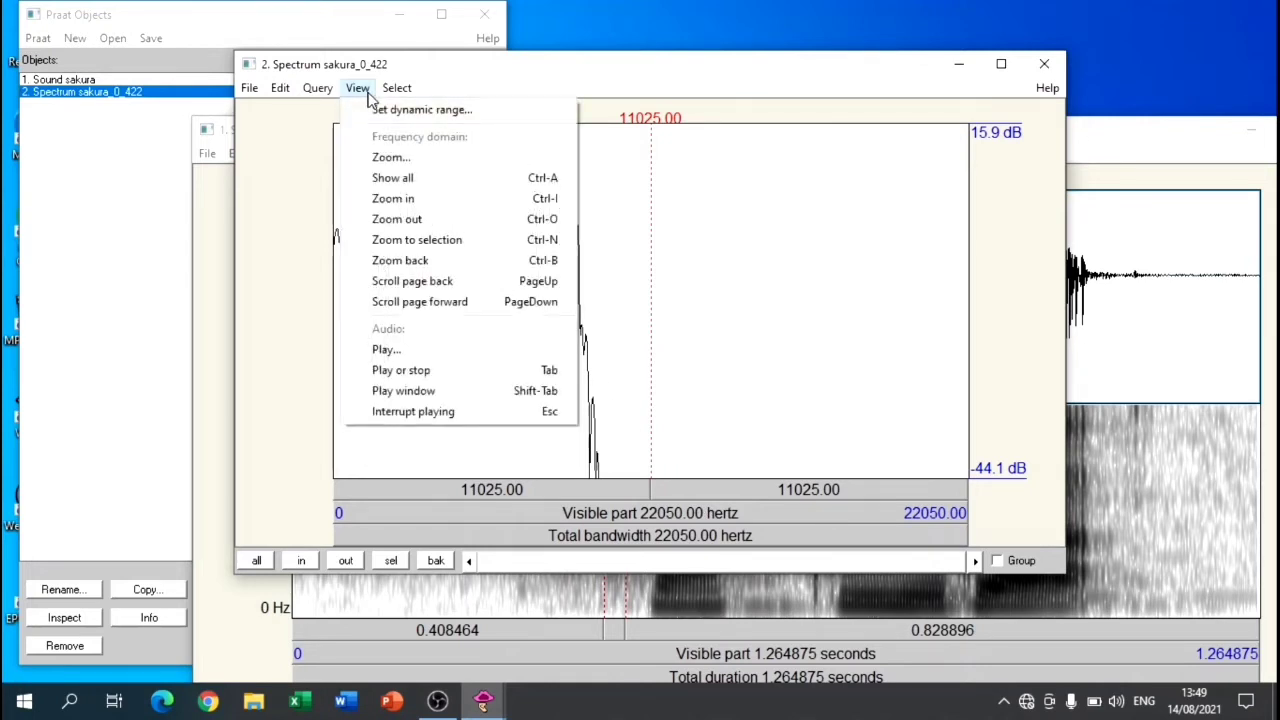
{"action": "left_click", "coordinate": [366, 160]}
{"action": "left_click_drag", "start_coordinate": [464, 143], "coordinate": [324, 137]}
{"action": "type", "text": "8000"}
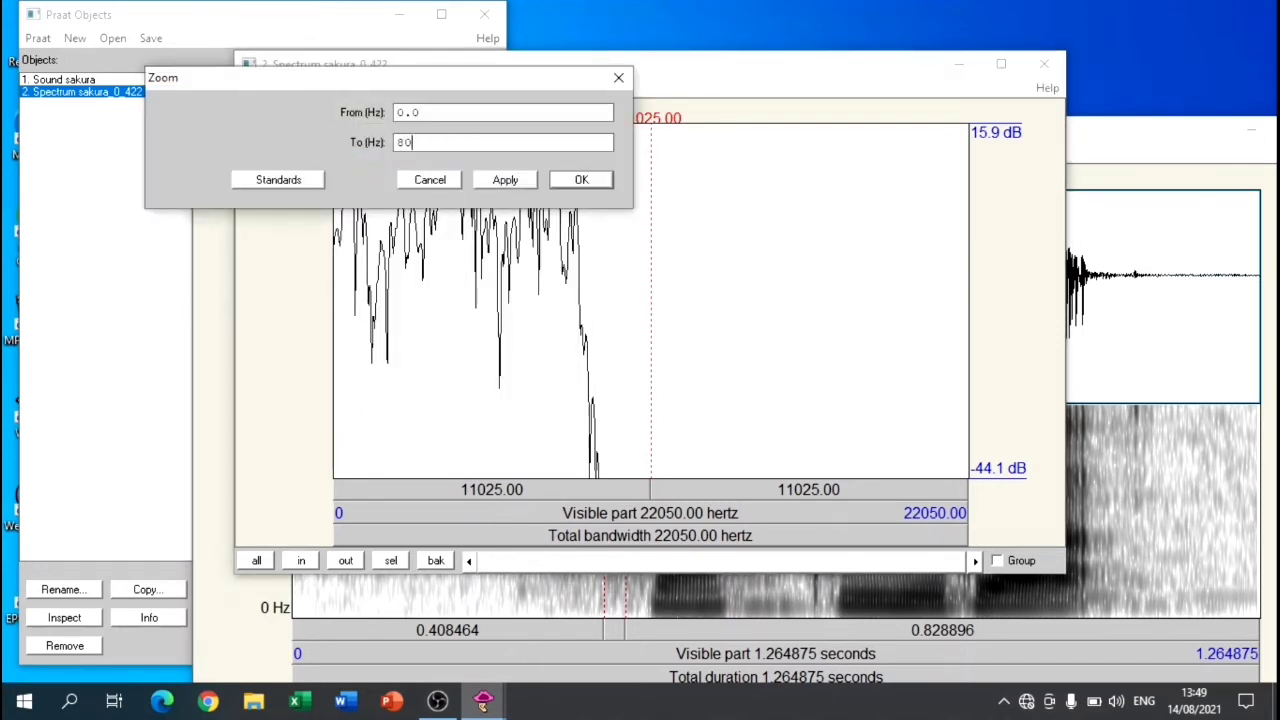
{"action": "left_click", "coordinate": [583, 182]}
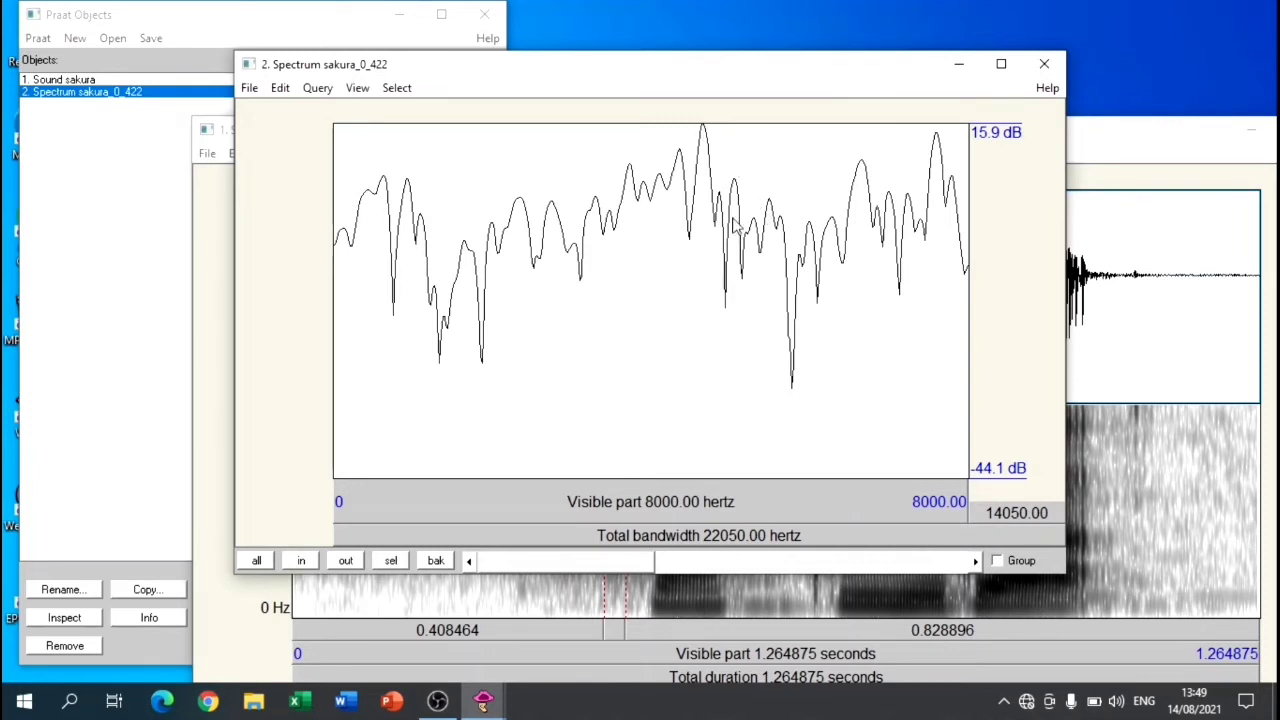
Step: Read the frequency and level of the three most prominent peaks in the spectral slice
{"action": "left_click", "coordinate": [702, 127]}
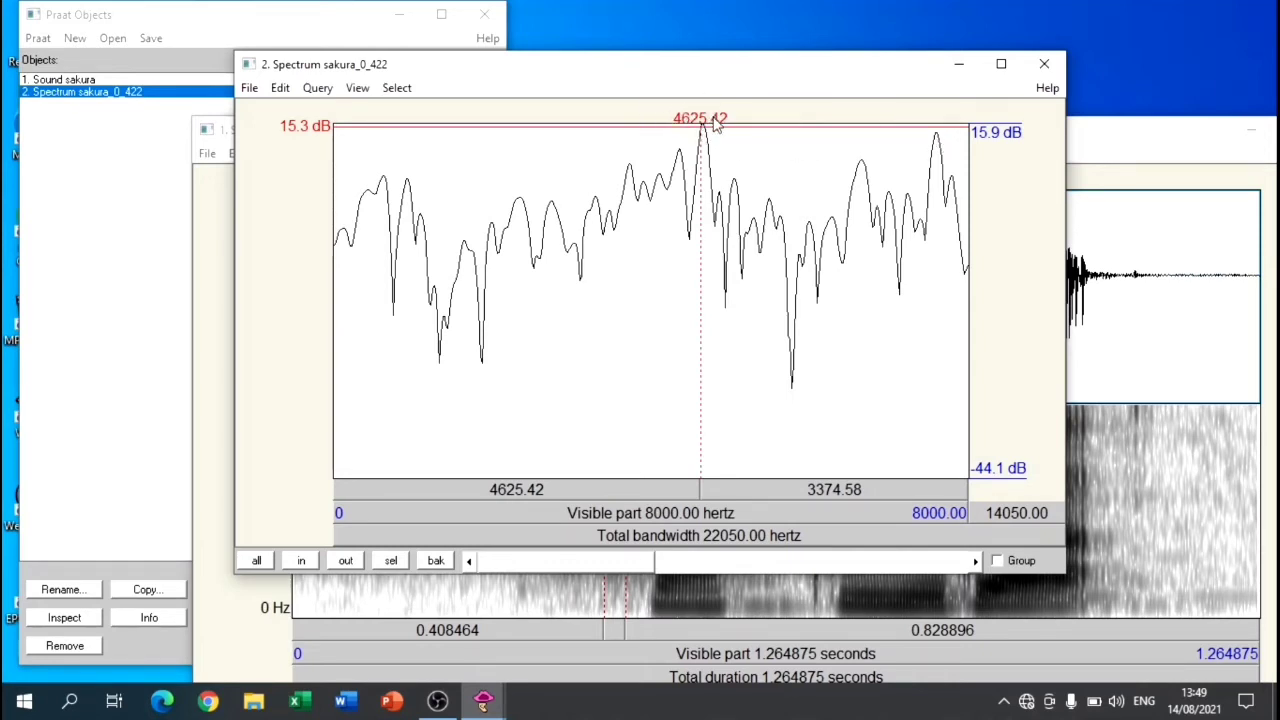
{"action": "left_click", "coordinate": [937, 140]}
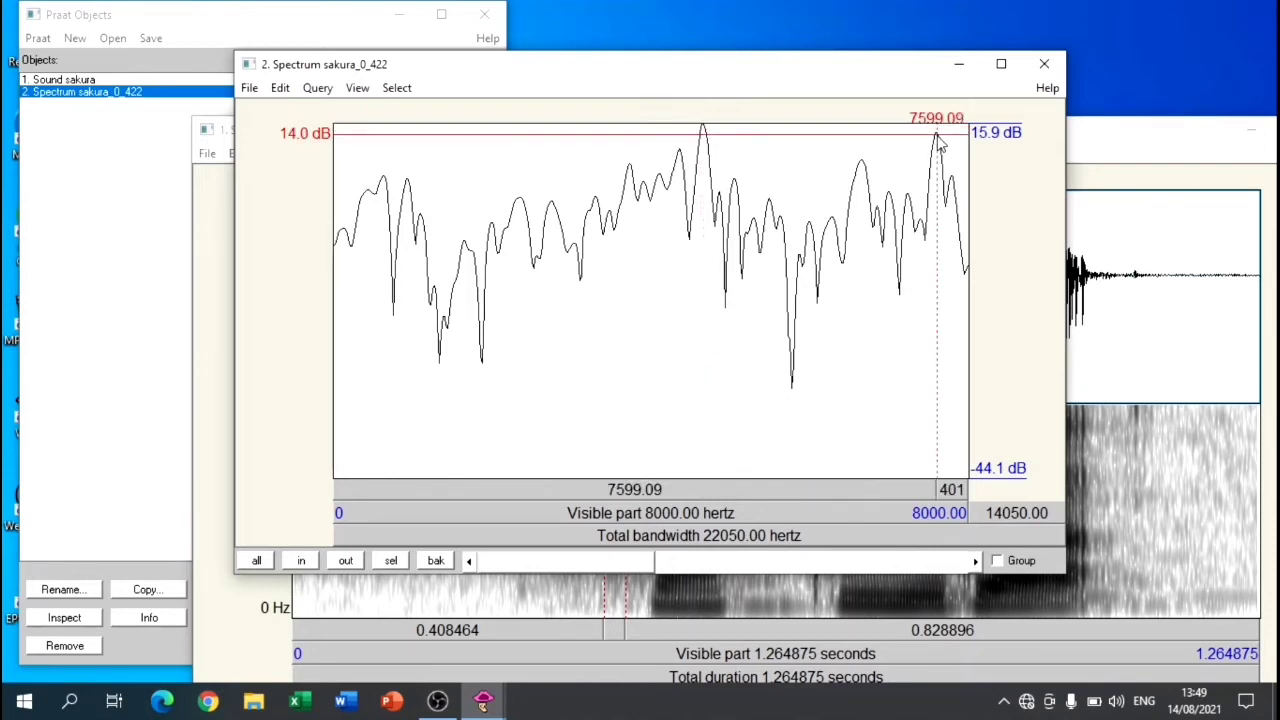
{"action": "left_click", "coordinate": [680, 156]}
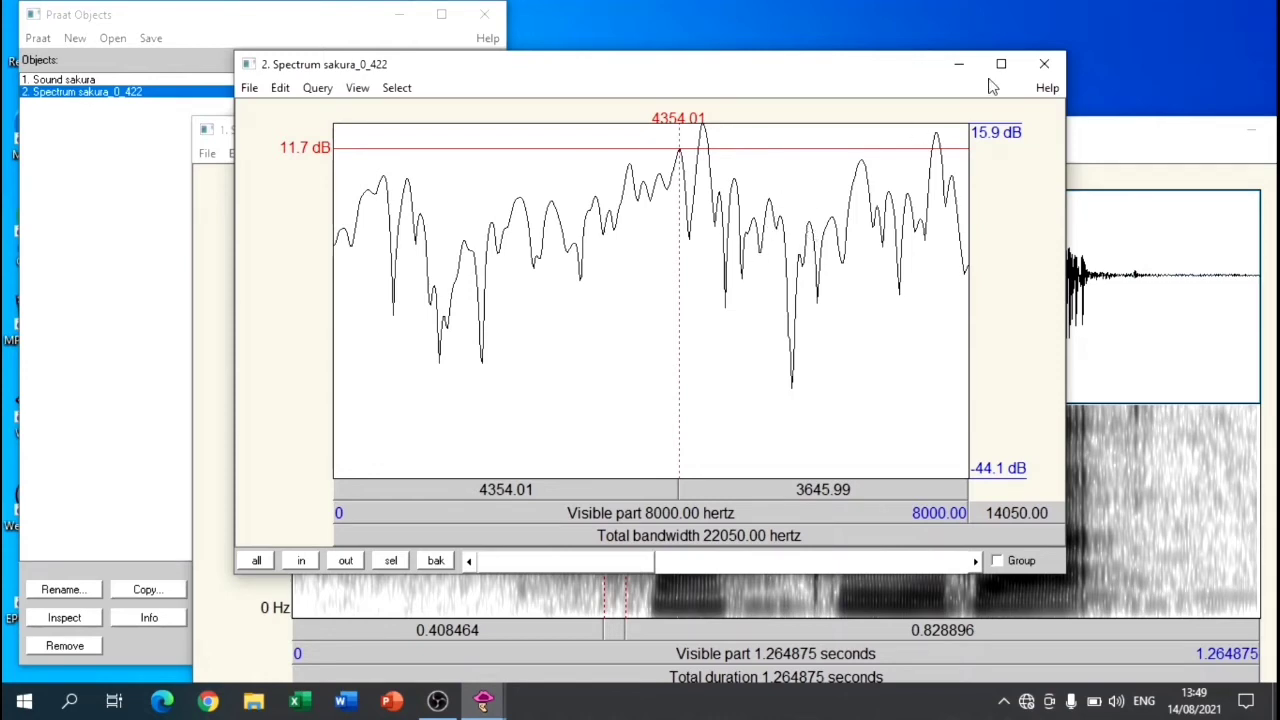
Step: Close the spectral slice window and maximize the sound window
{"action": "left_click", "coordinate": [1044, 65]}
{"action": "left_click_drag", "start_coordinate": [837, 149], "coordinate": [776, 44]}
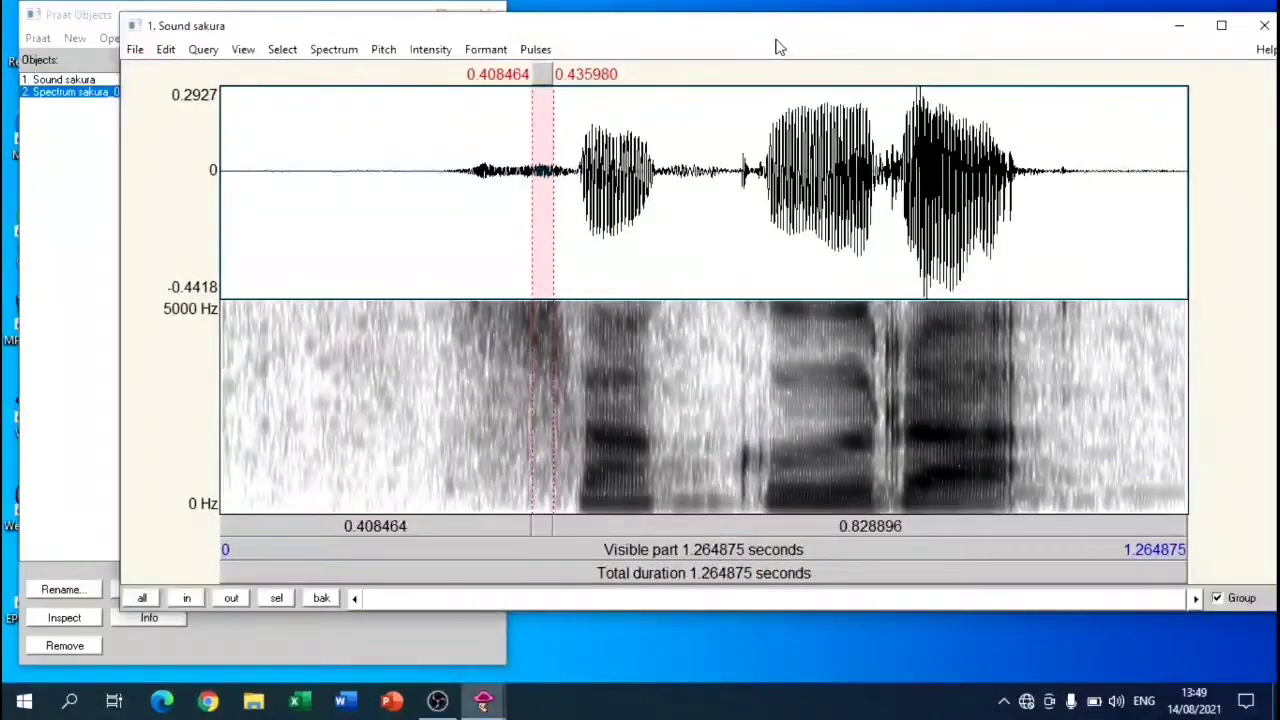
{"action": "left_click", "coordinate": [1223, 30]}
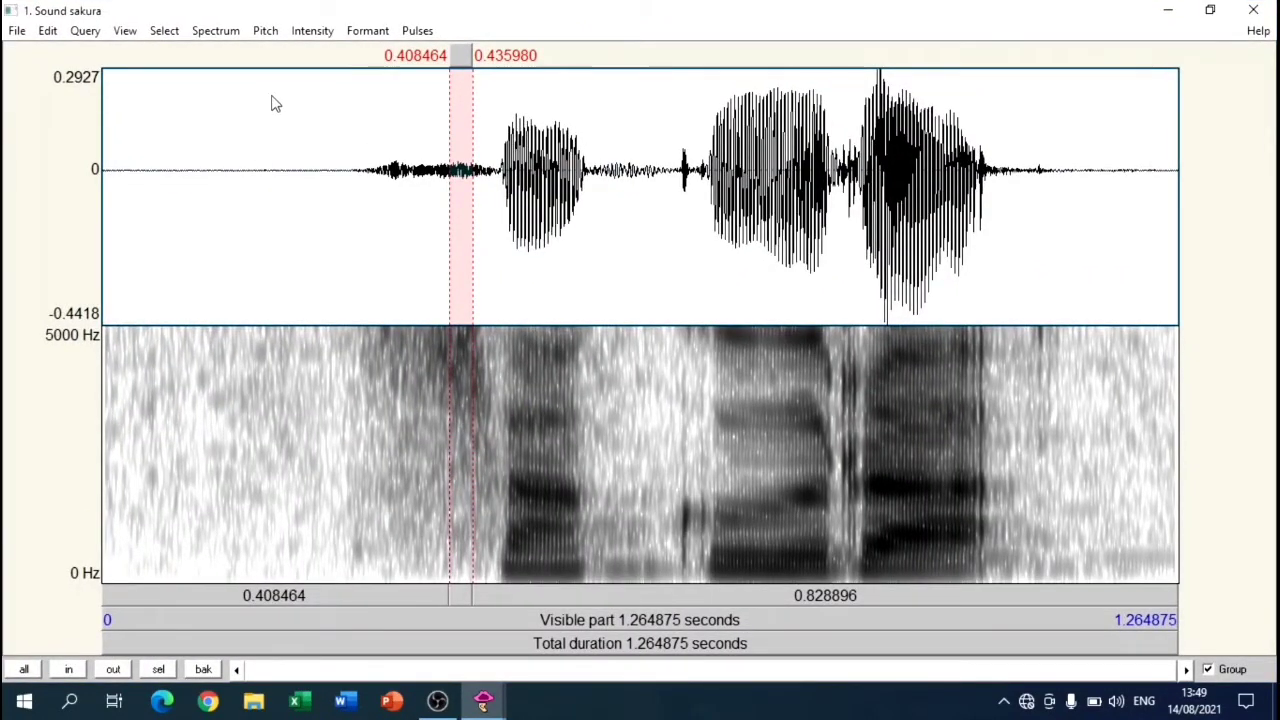
Step: Display the pitch contour over the spectrogram
{"action": "left_click", "coordinate": [265, 30]}
{"action": "left_click", "coordinate": [264, 48]}
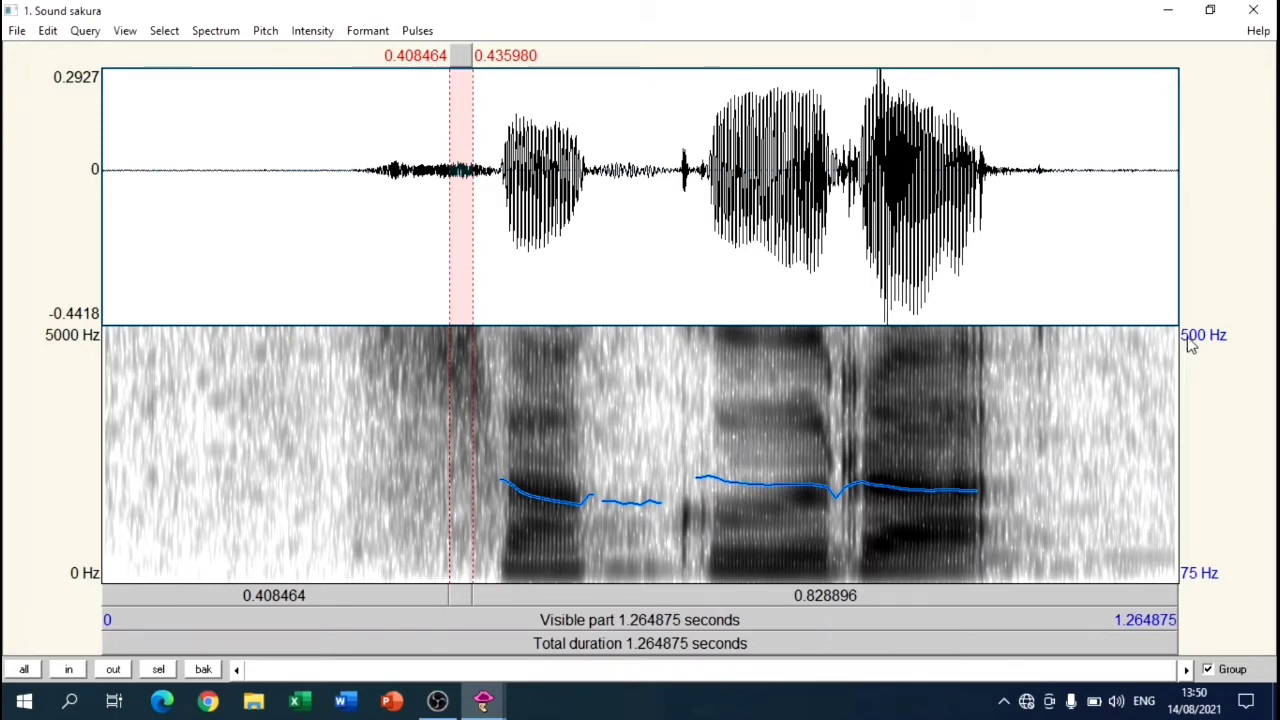
Step: Set the pitch range of the contour to 50 to 200 Hz
{"action": "left_click", "coordinate": [267, 31]}
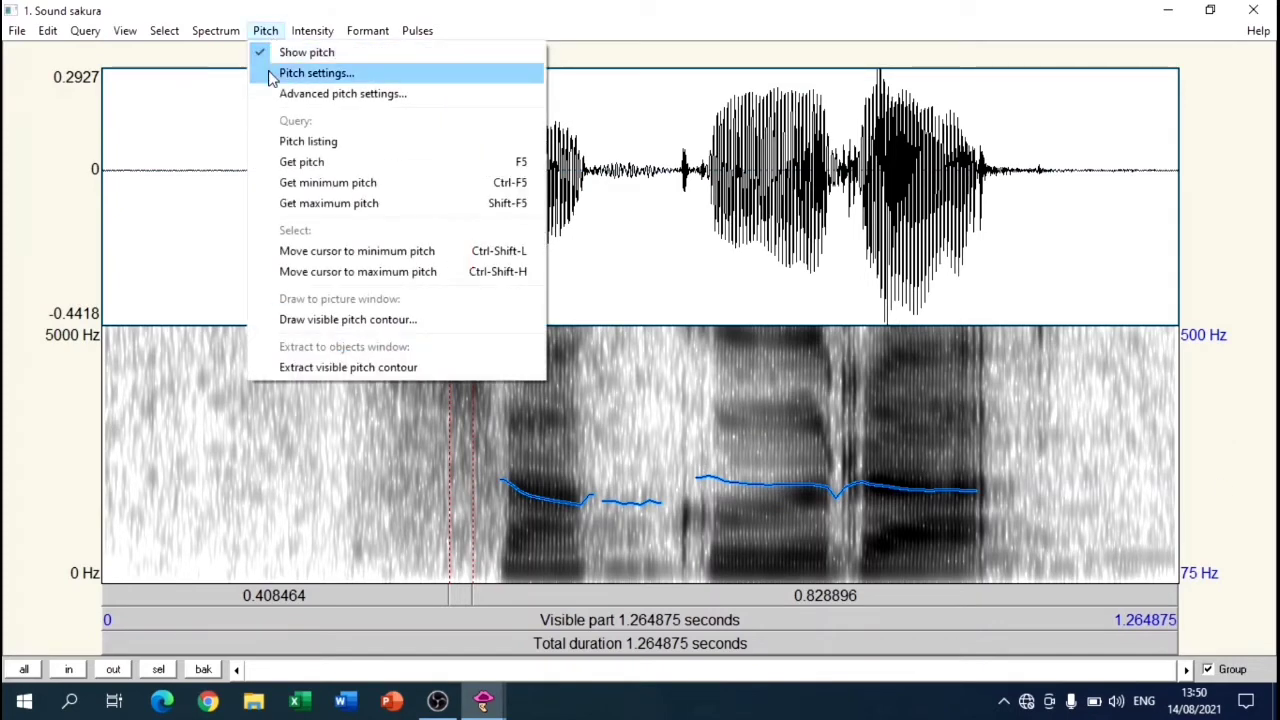
{"action": "left_click", "coordinate": [270, 74]}
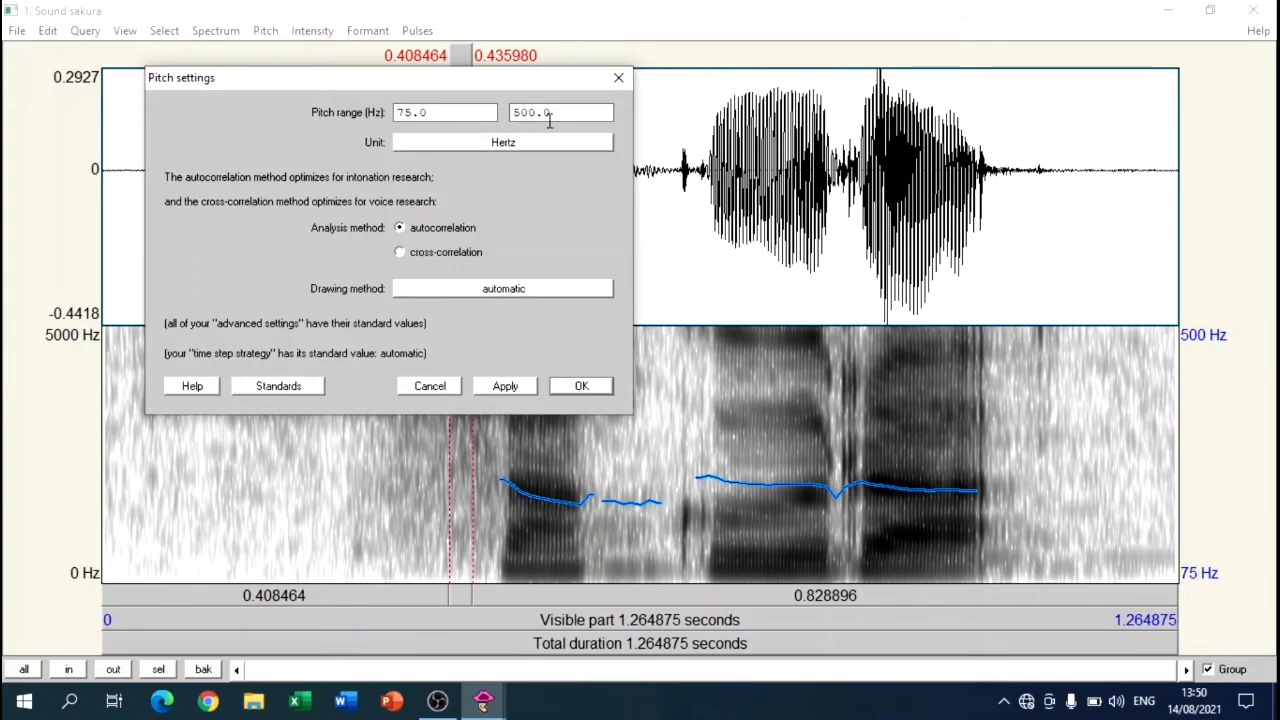
{"action": "left_click_drag", "start_coordinate": [411, 112], "coordinate": [314, 116]}
{"action": "type", "text": "5"}
{"action": "left_click_drag", "start_coordinate": [517, 114], "coordinate": [494, 117]}
{"action": "type", "text": "2"}
{"action": "left_click", "coordinate": [580, 387]}
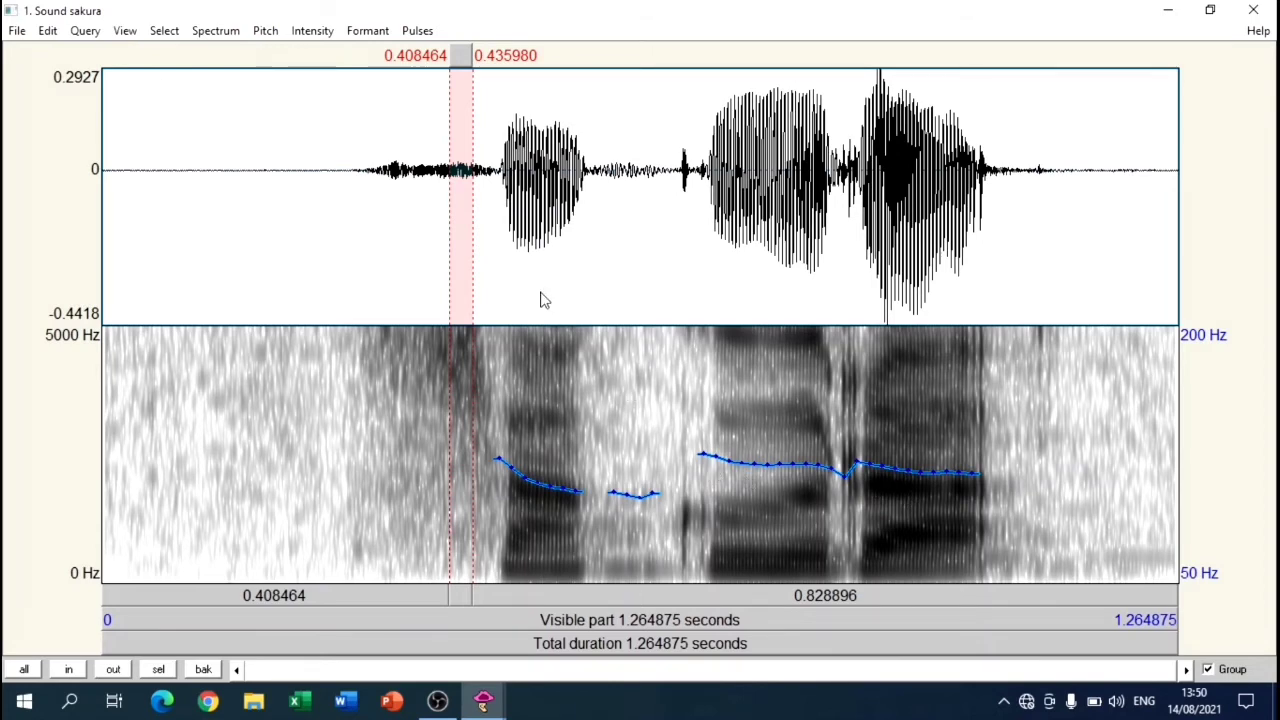
Step: Restore the standard pitch settings
{"action": "left_click", "coordinate": [265, 31]}
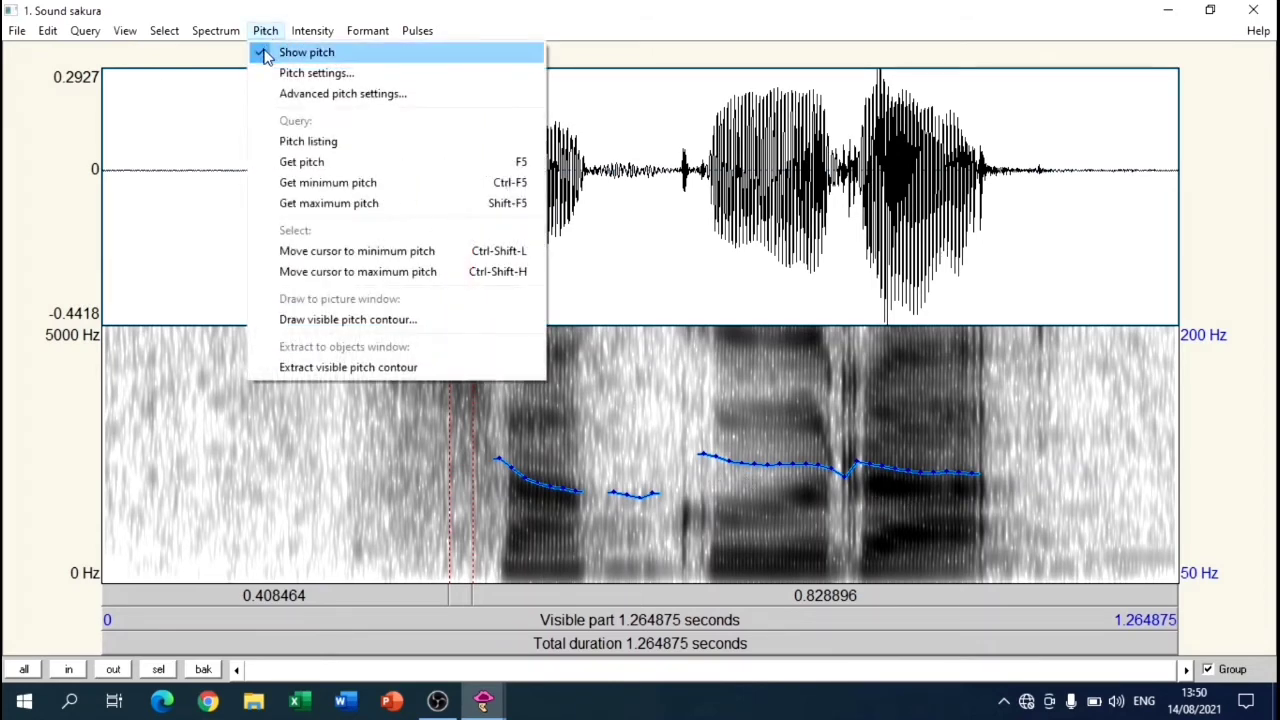
{"action": "left_click", "coordinate": [266, 73]}
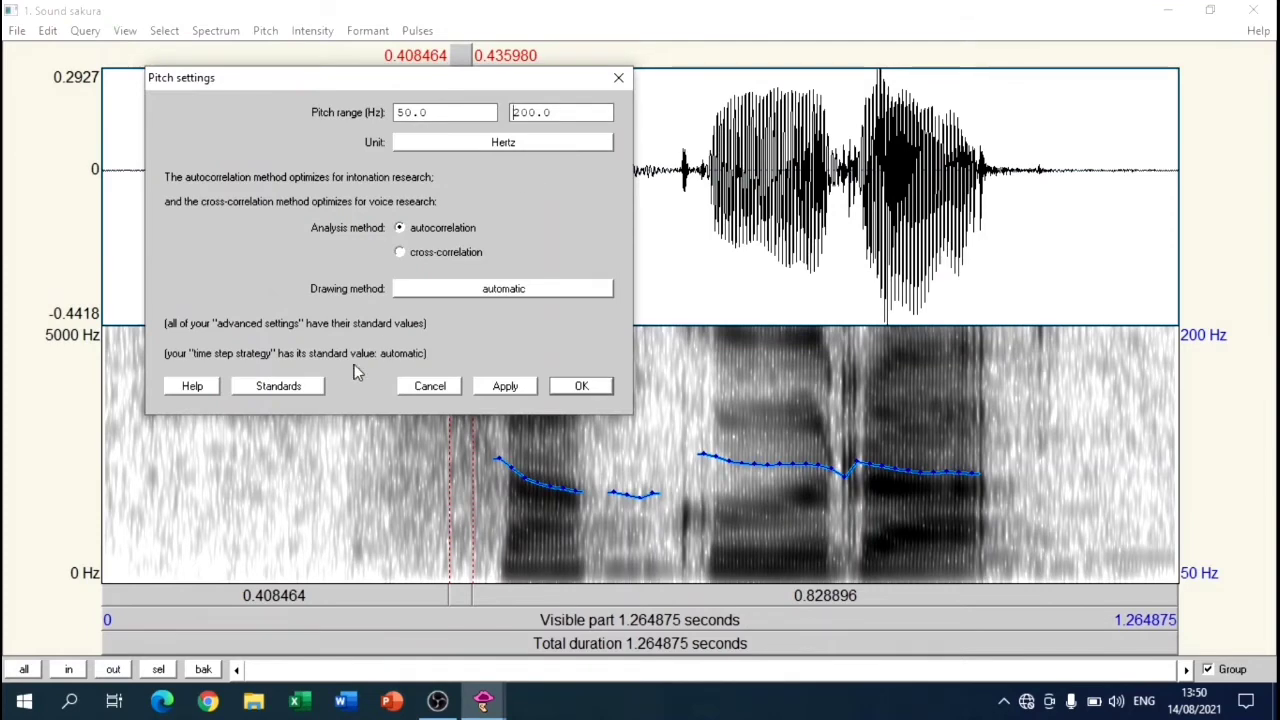
{"action": "left_click", "coordinate": [288, 390]}
{"action": "left_click", "coordinate": [581, 386]}
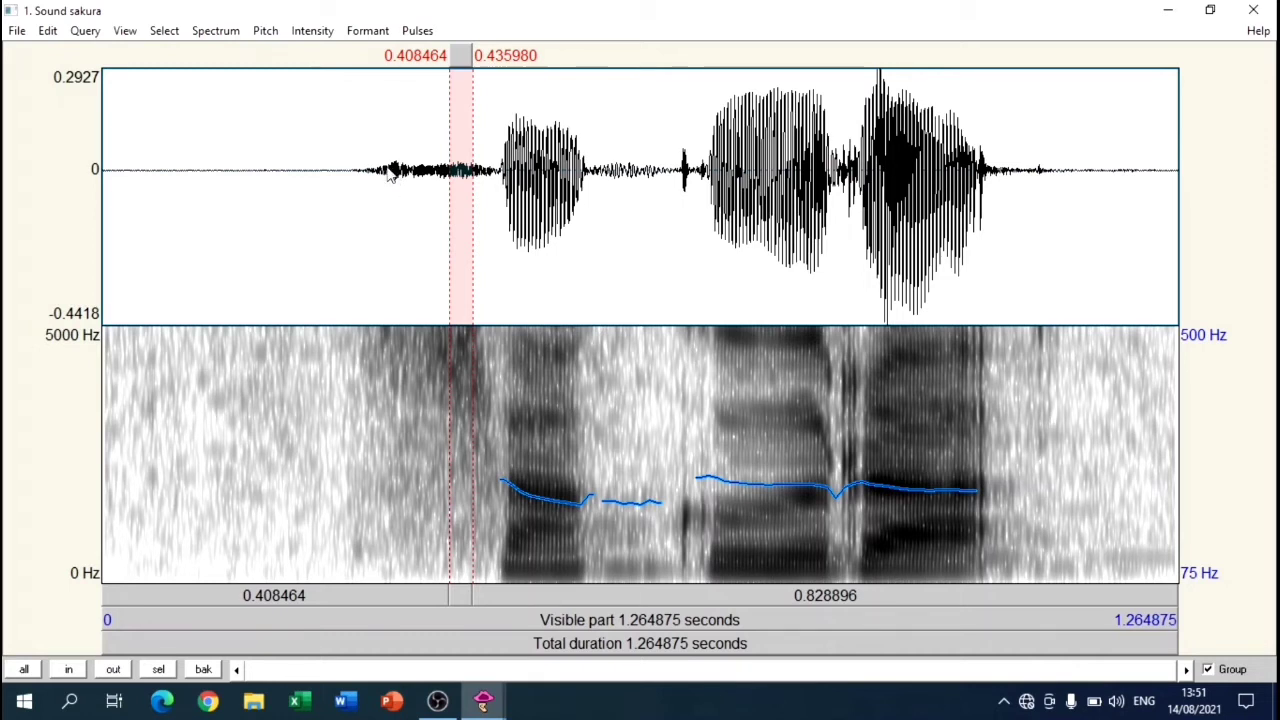
Step: Select the first syllable, from about 0.33 to 0.56 s, and query its mean pitch
{"action": "left_click_drag", "start_coordinate": [383, 170], "coordinate": [582, 200]}
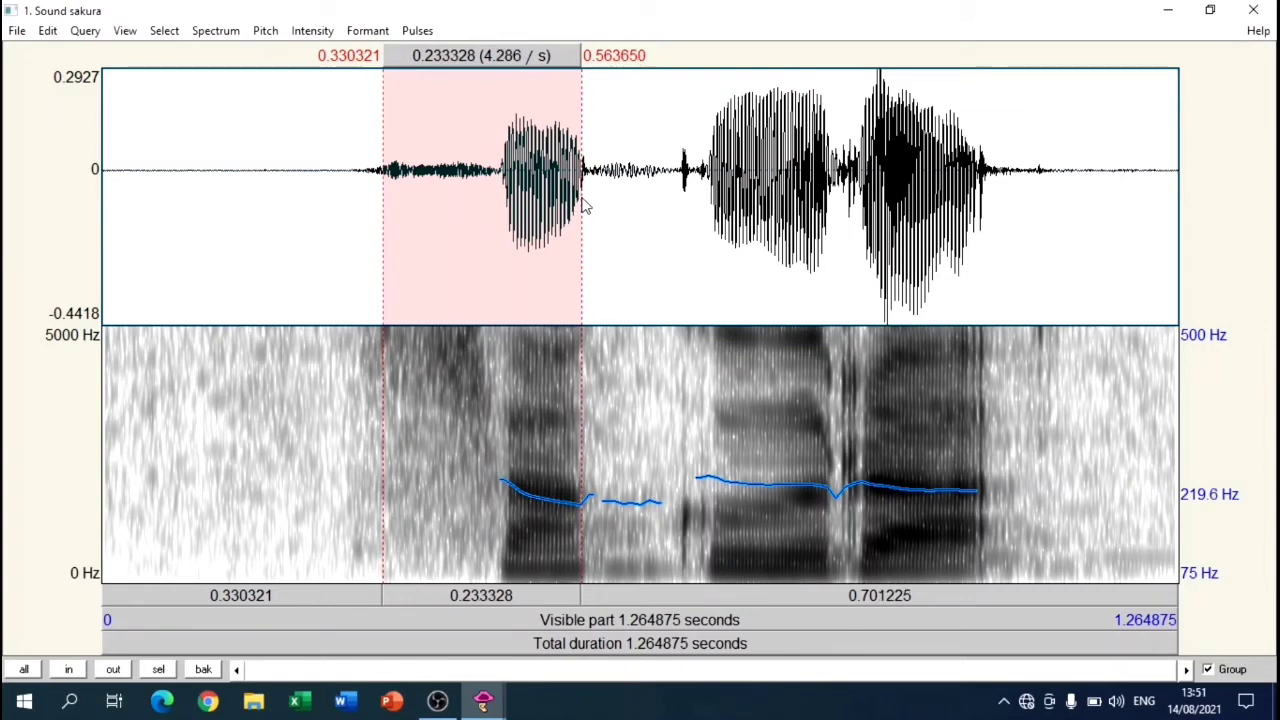
{"action": "left_click", "coordinate": [265, 30]}
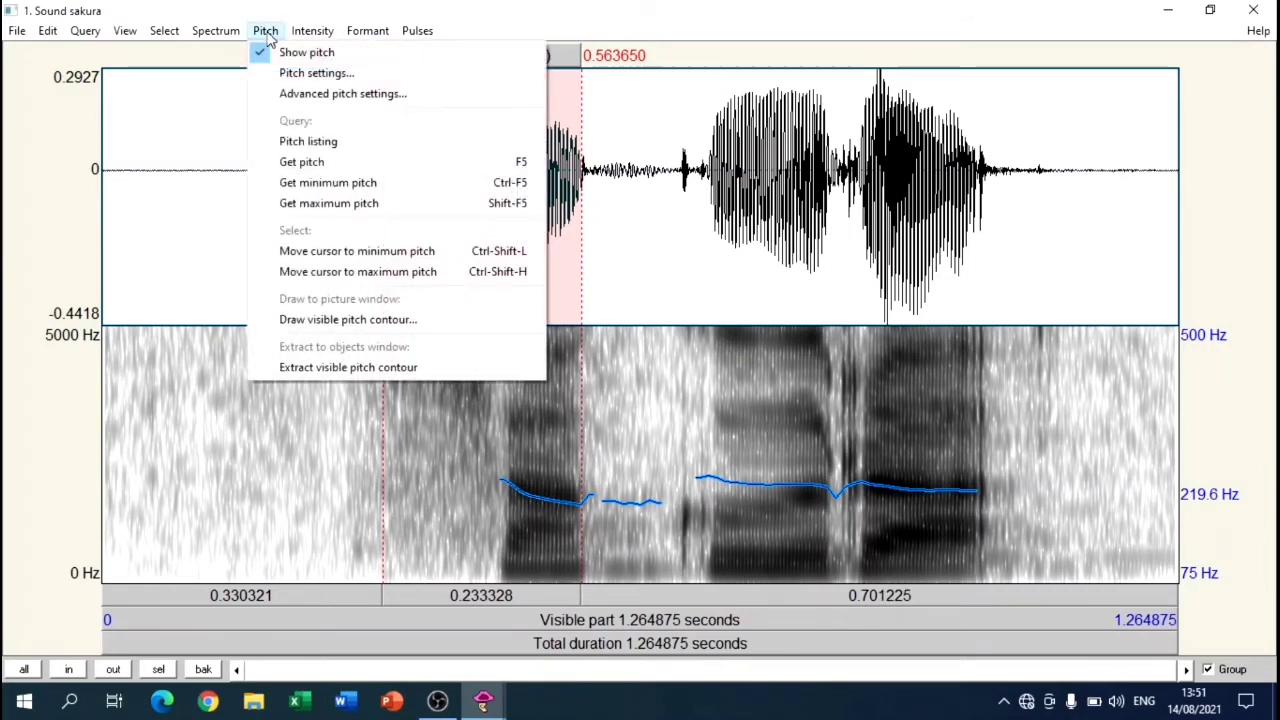
{"action": "left_click", "coordinate": [290, 162]}
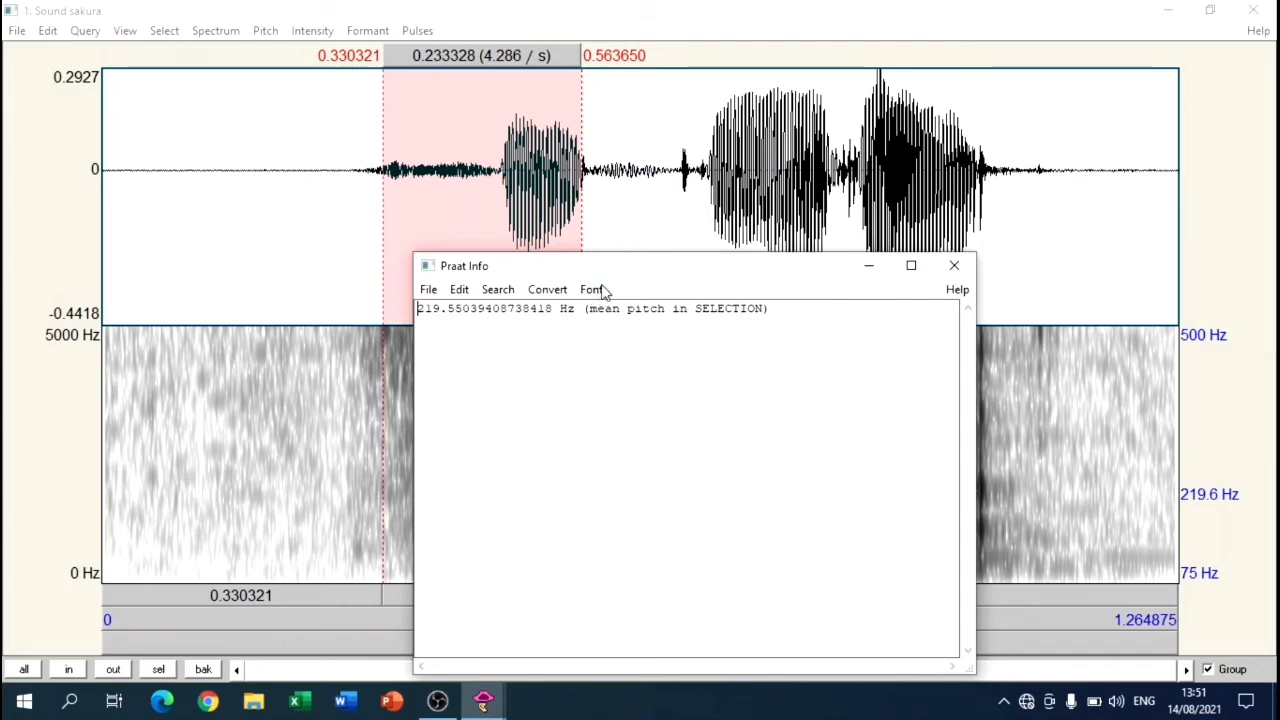
{"action": "left_click", "coordinate": [953, 266]}
Step: Query the minimum and maximum pitch of the selected first syllable
{"action": "left_click", "coordinate": [268, 31]}
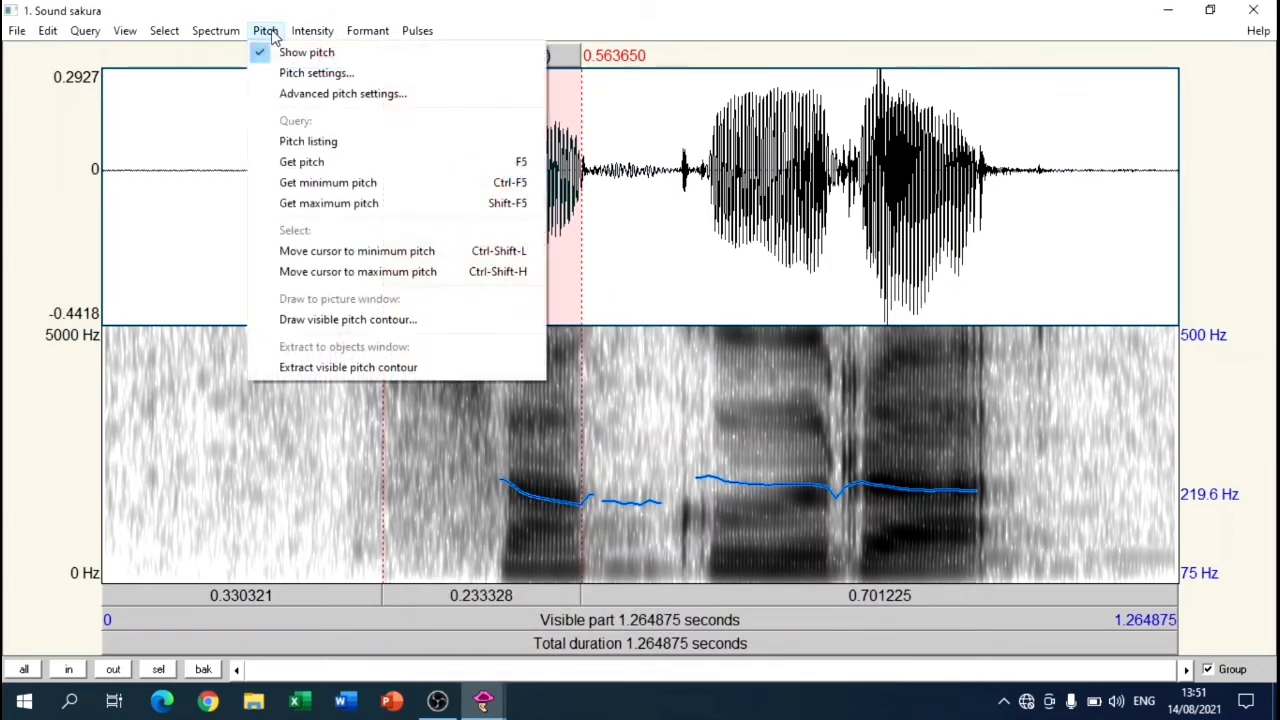
{"action": "left_click", "coordinate": [270, 186]}
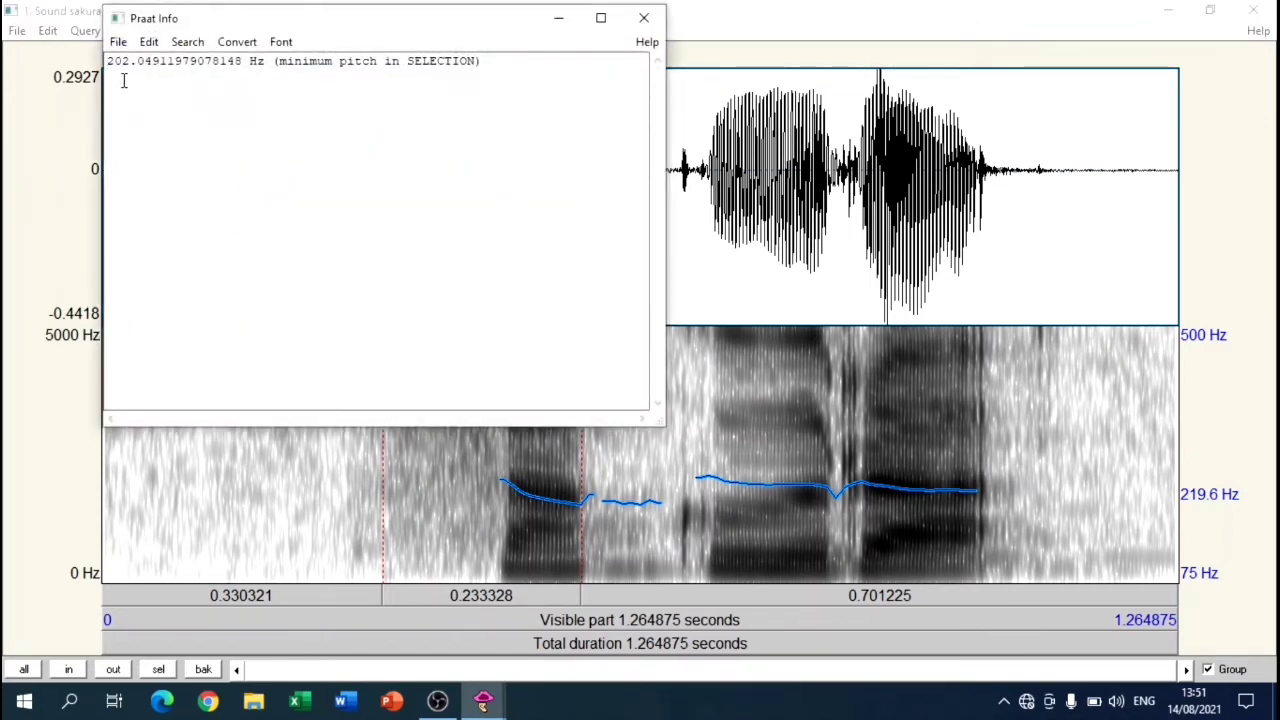
{"action": "left_click", "coordinate": [644, 18]}
{"action": "left_click", "coordinate": [265, 31]}
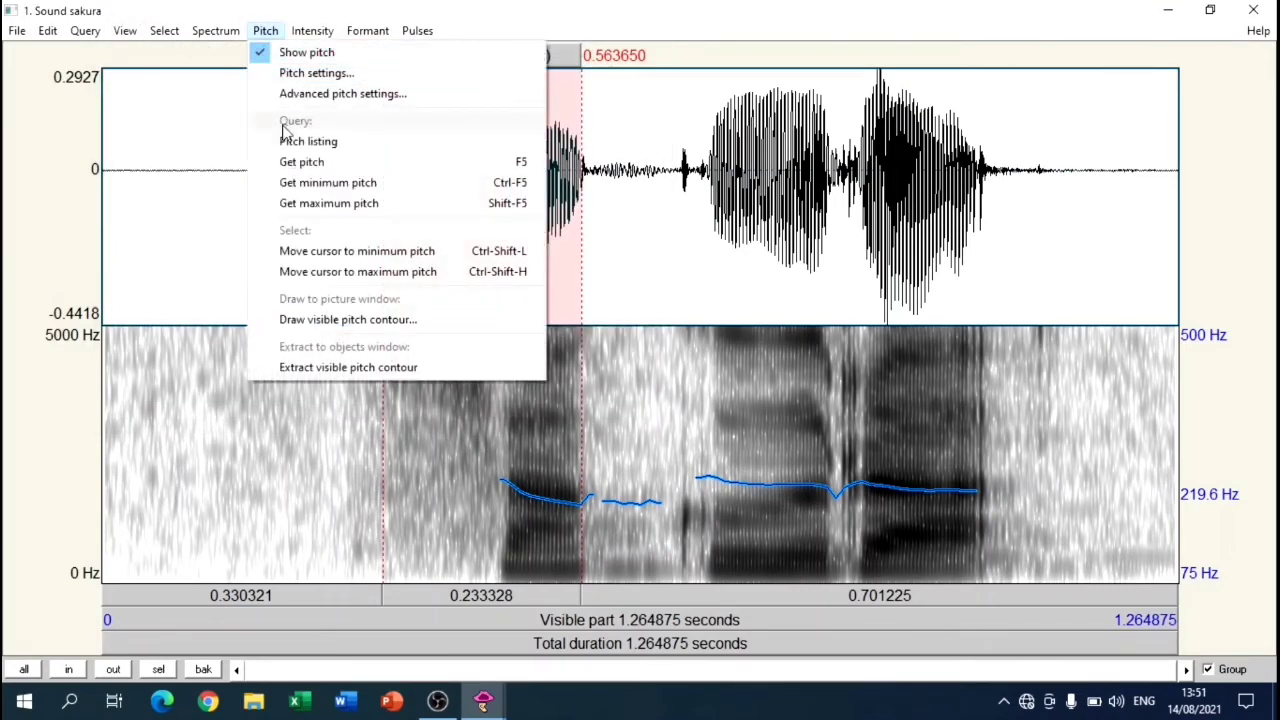
{"action": "left_click", "coordinate": [298, 204]}
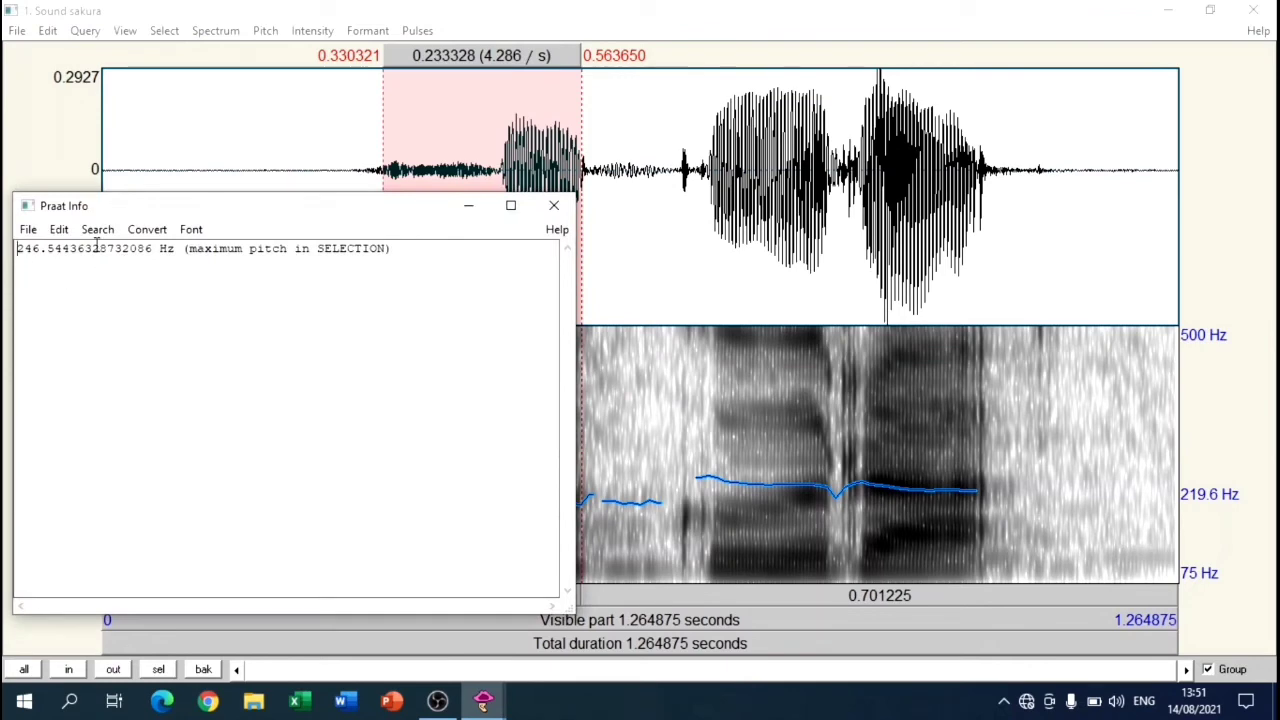
{"action": "left_click_drag", "start_coordinate": [257, 206], "coordinate": [648, 166]}
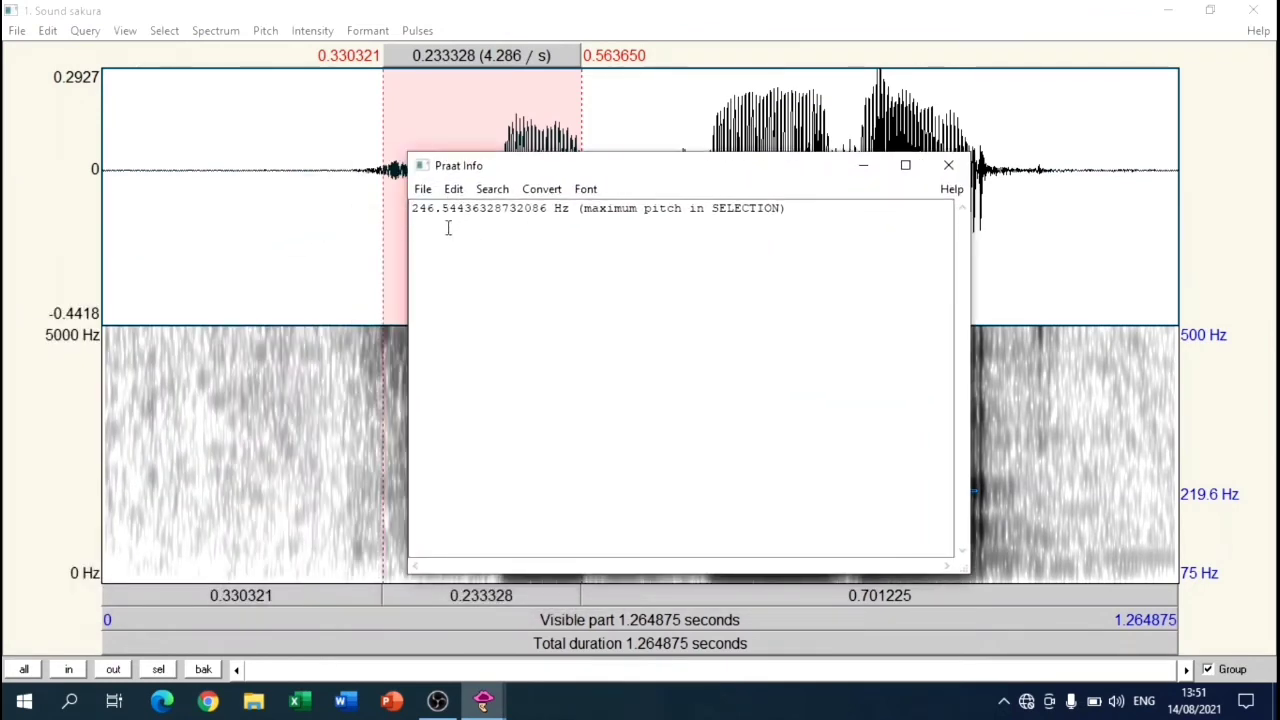
{"action": "left_click", "coordinate": [948, 165]}
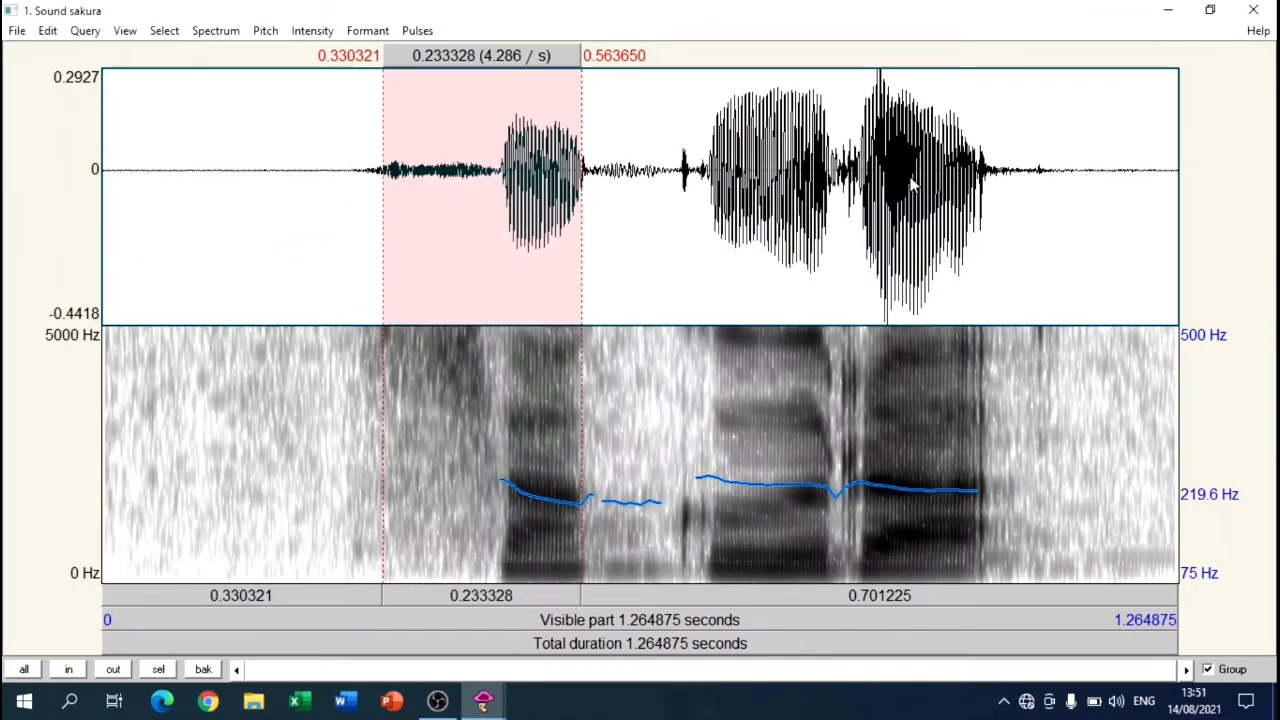
Step: Display the intensity contour over the spectrogram and query the mean intensity of the selected syllable
{"action": "left_click", "coordinate": [330, 36]}
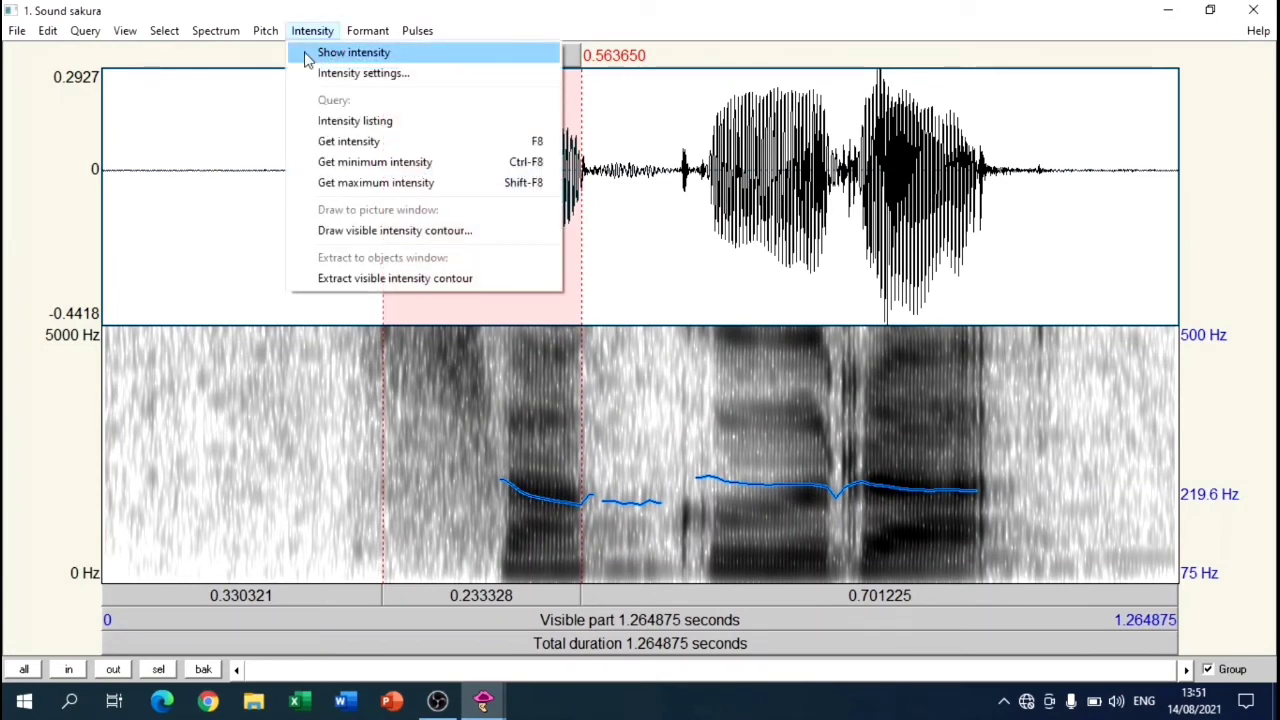
{"action": "left_click", "coordinate": [330, 52]}
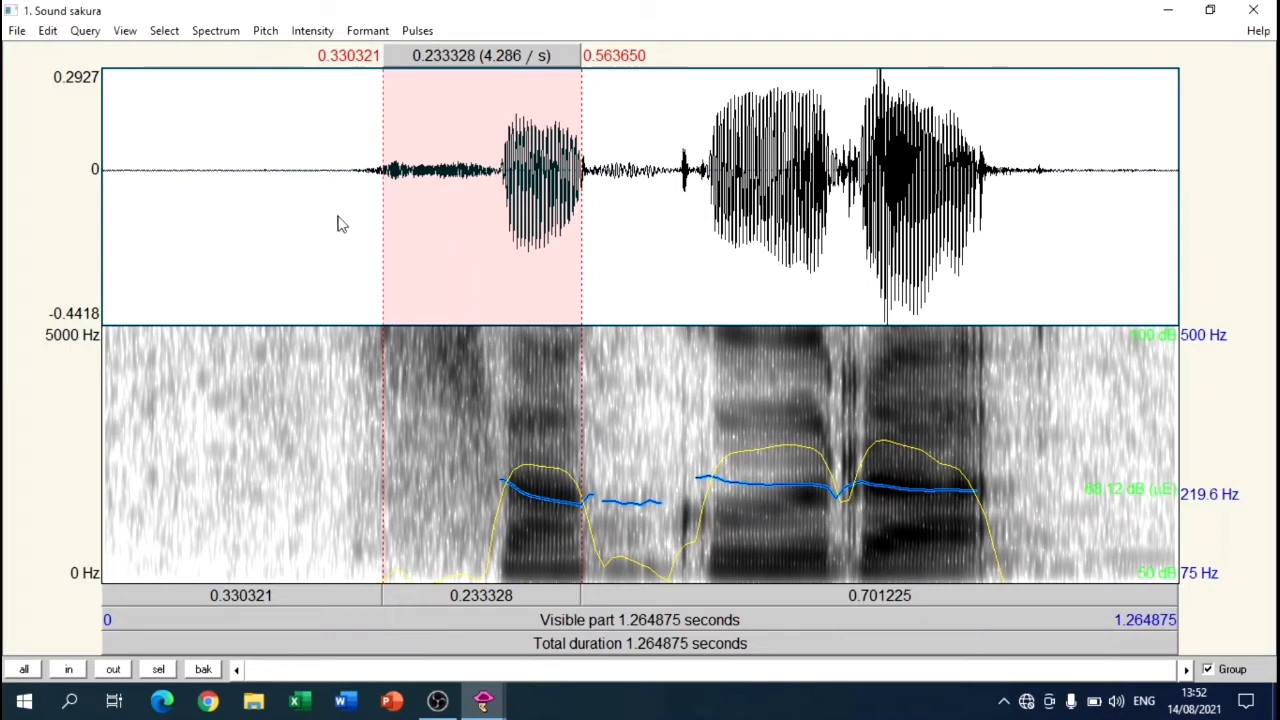
{"action": "left_click", "coordinate": [311, 31]}
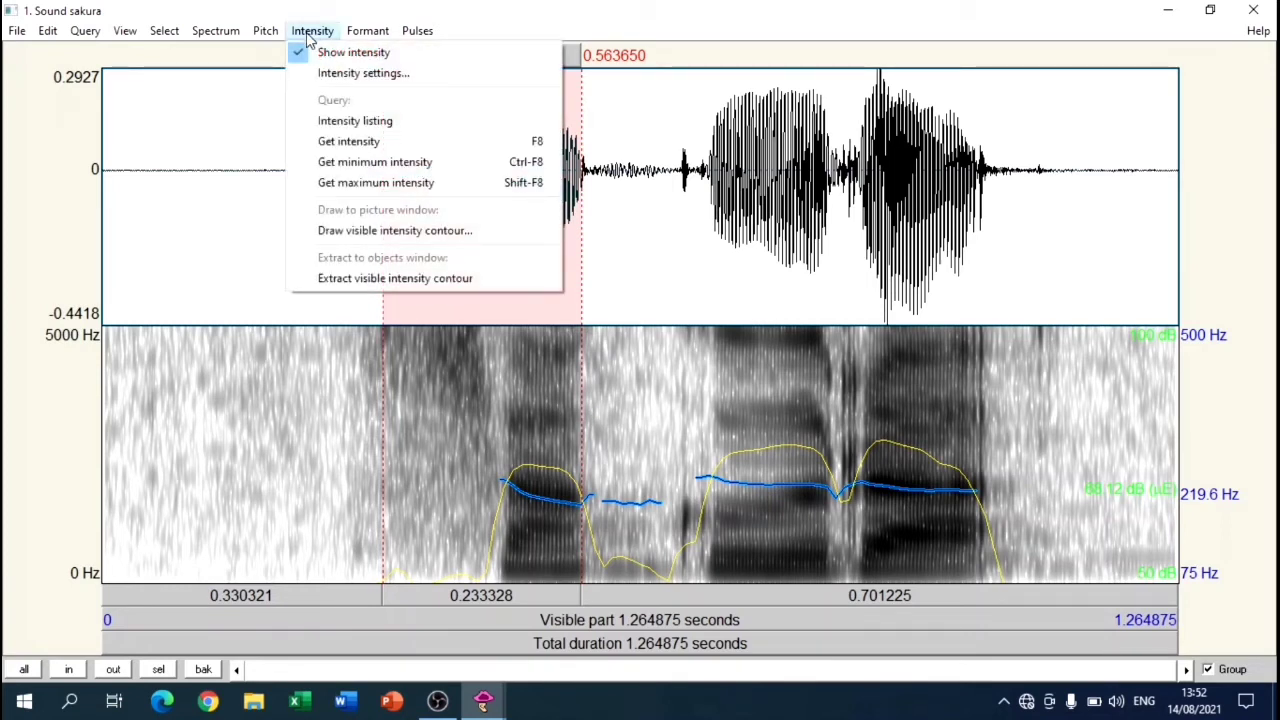
{"action": "left_click", "coordinate": [308, 145]}
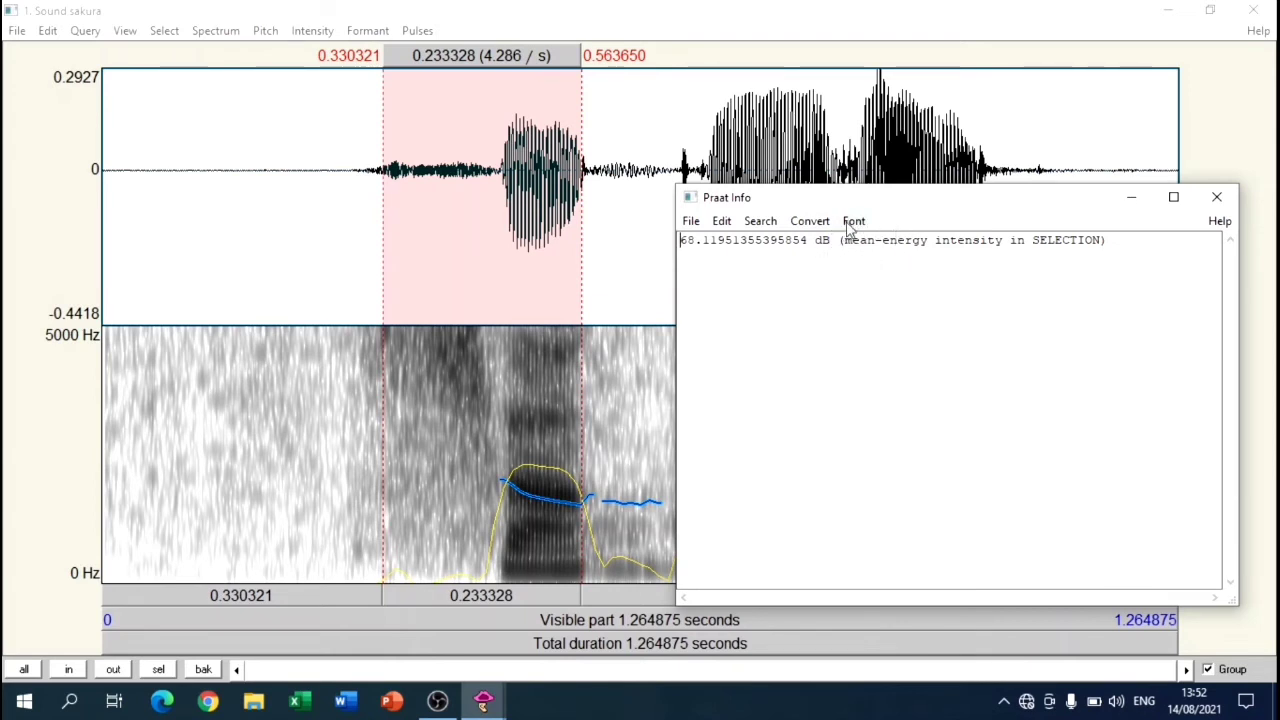
{"action": "left_click", "coordinate": [1216, 200]}
Step: Query the minimum and maximum intensity of the selected first syllable
{"action": "left_click", "coordinate": [311, 31]}
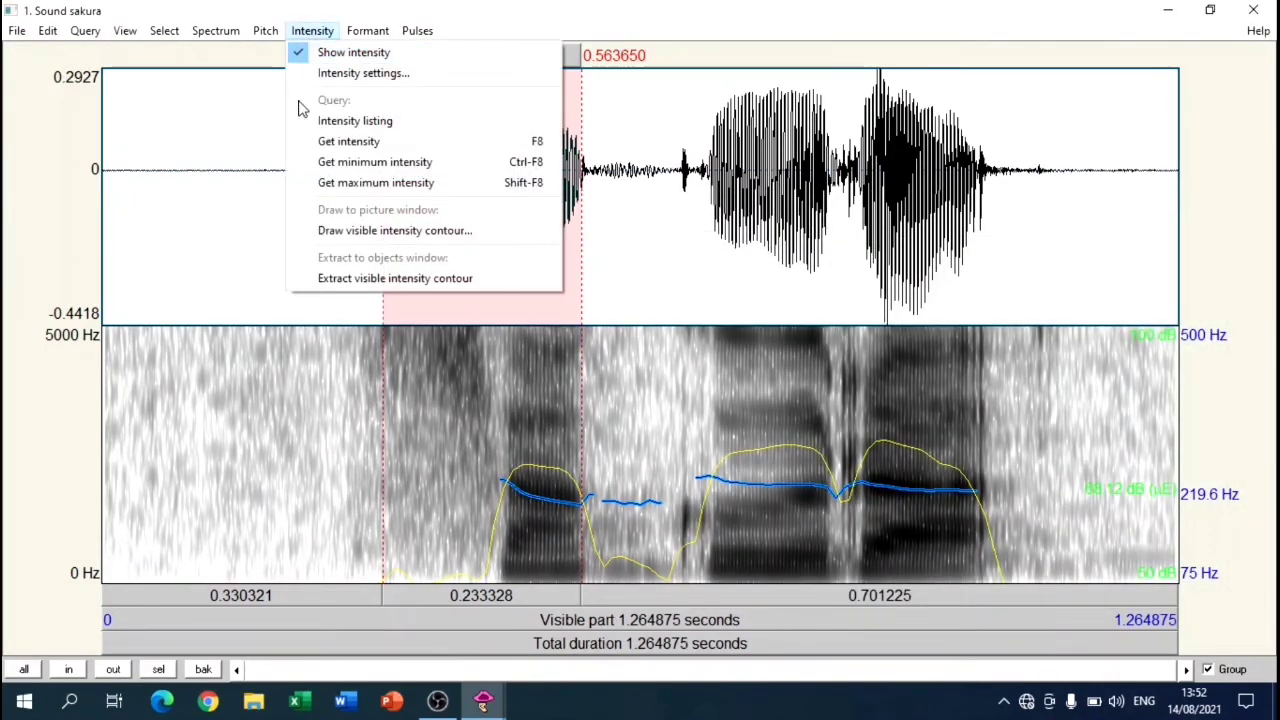
{"action": "left_click", "coordinate": [297, 168]}
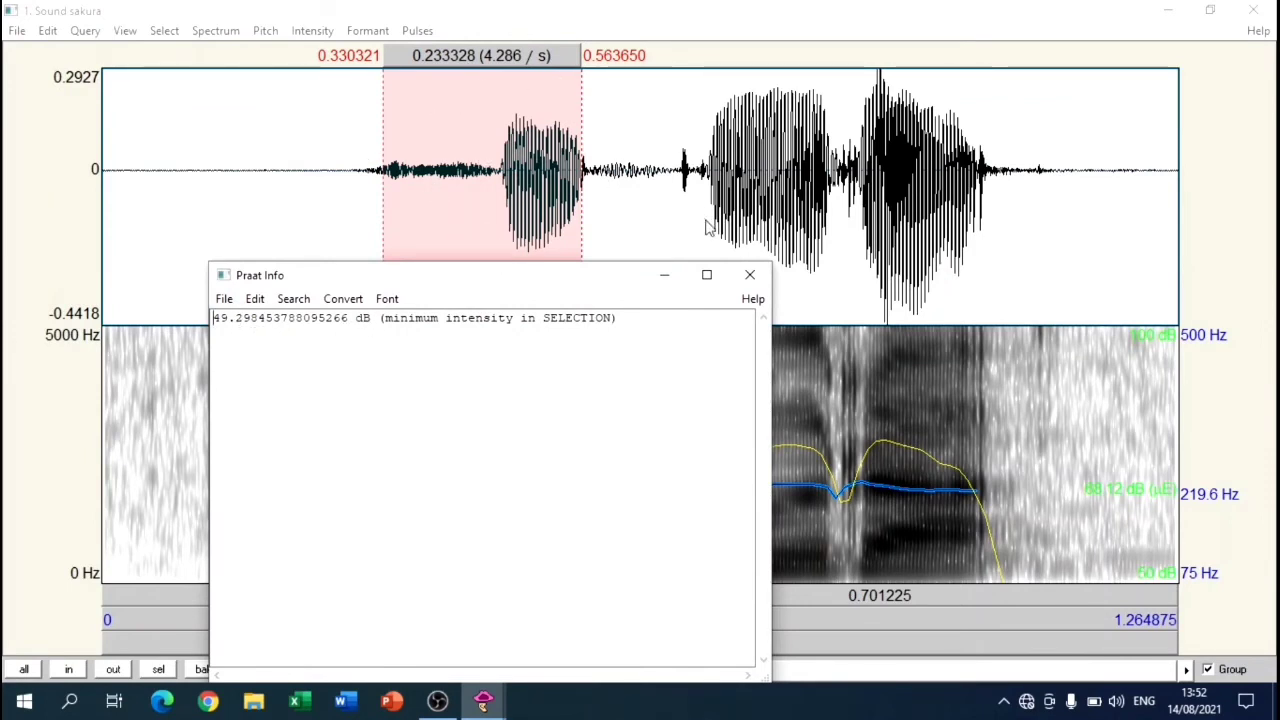
{"action": "left_click", "coordinate": [749, 274]}
{"action": "left_click", "coordinate": [312, 30]}
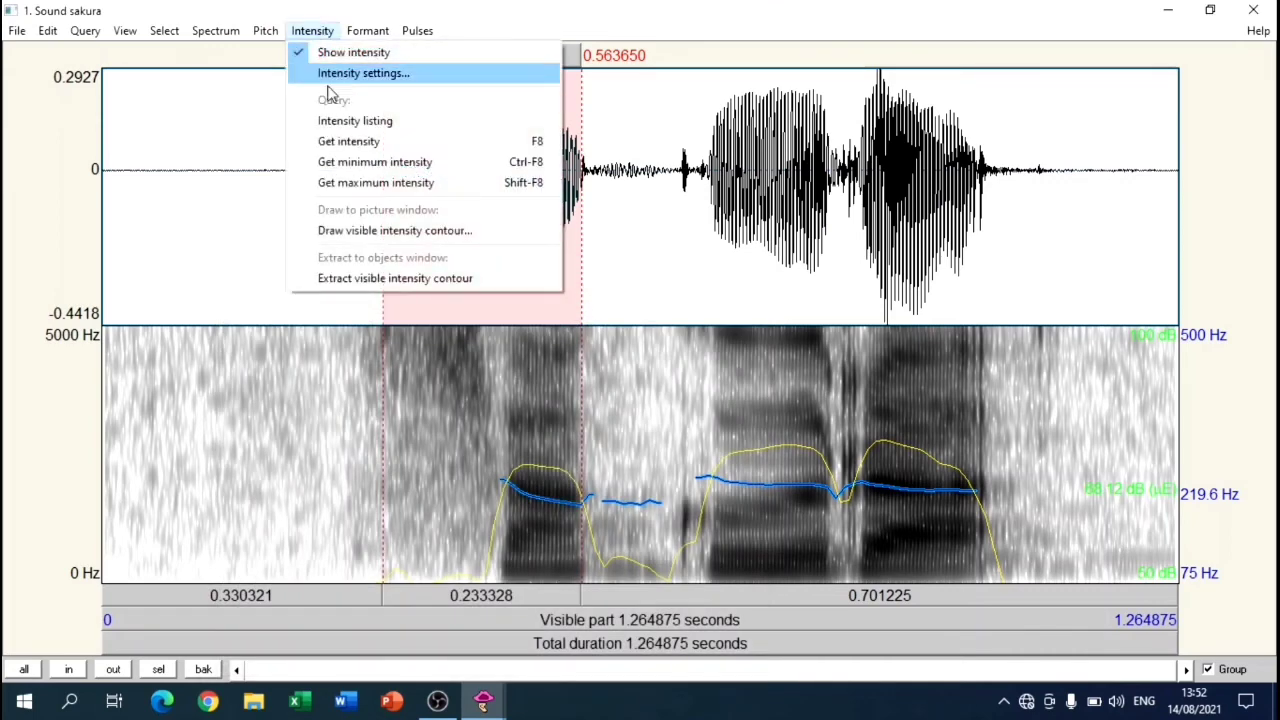
{"action": "left_click", "coordinate": [330, 182]}
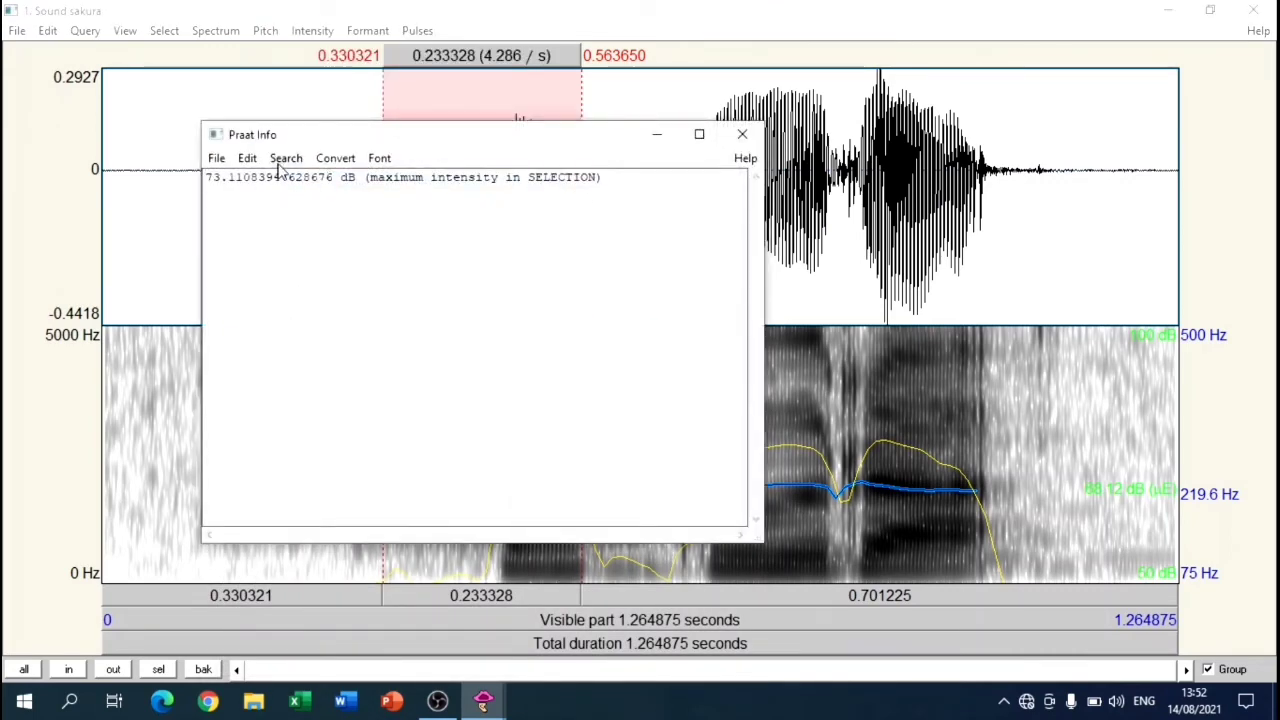
{"action": "left_click", "coordinate": [742, 134]}
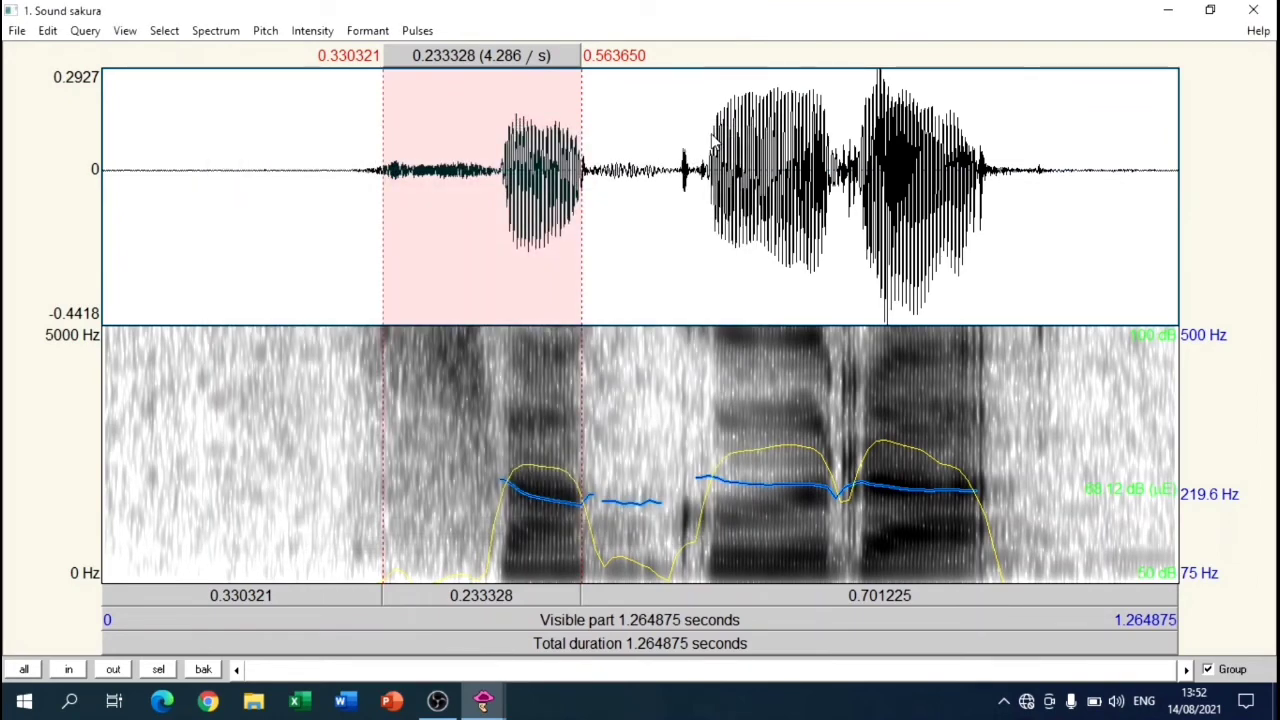
Step: Display the formant tracks and select the vowel of the first syllable, from about 0.47 to 0.56 s
{"action": "left_click", "coordinate": [367, 31]}
{"action": "left_click", "coordinate": [408, 52]}
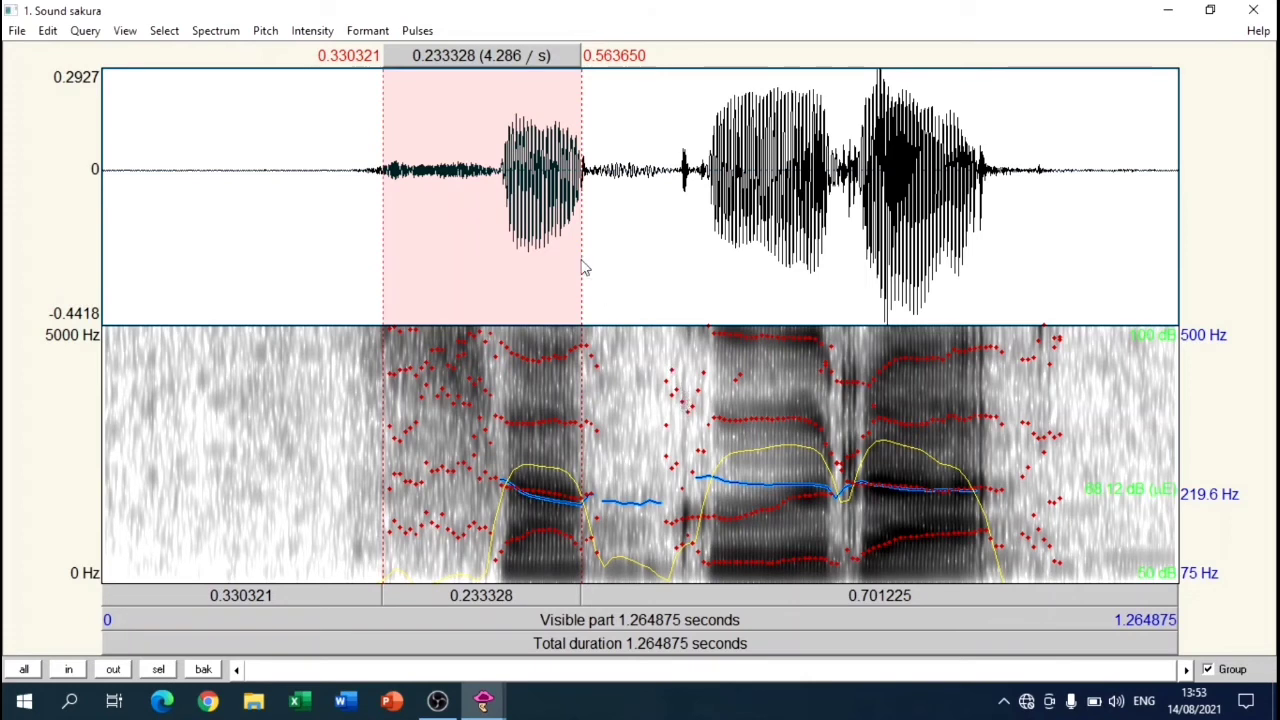
{"action": "left_click_drag", "start_coordinate": [502, 178], "coordinate": [585, 202]}
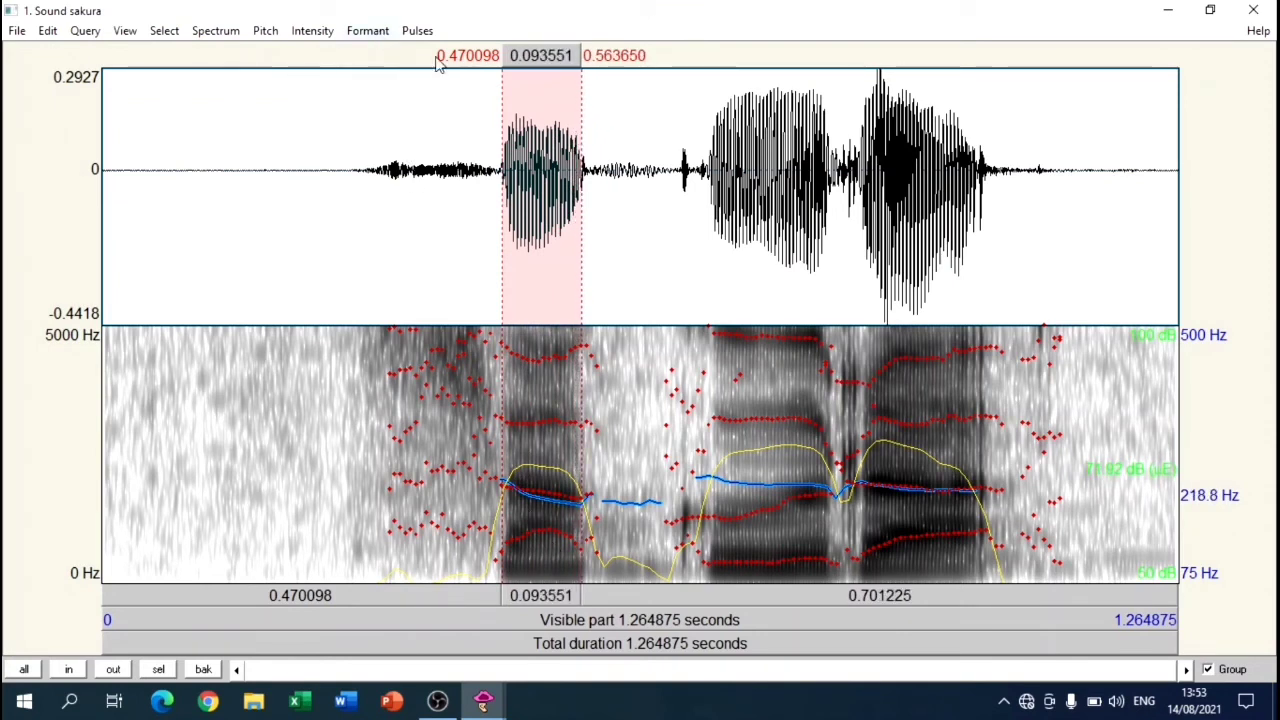
Step: Query the mean first formant (F1) of the selected vowel
{"action": "left_click", "coordinate": [376, 31]}
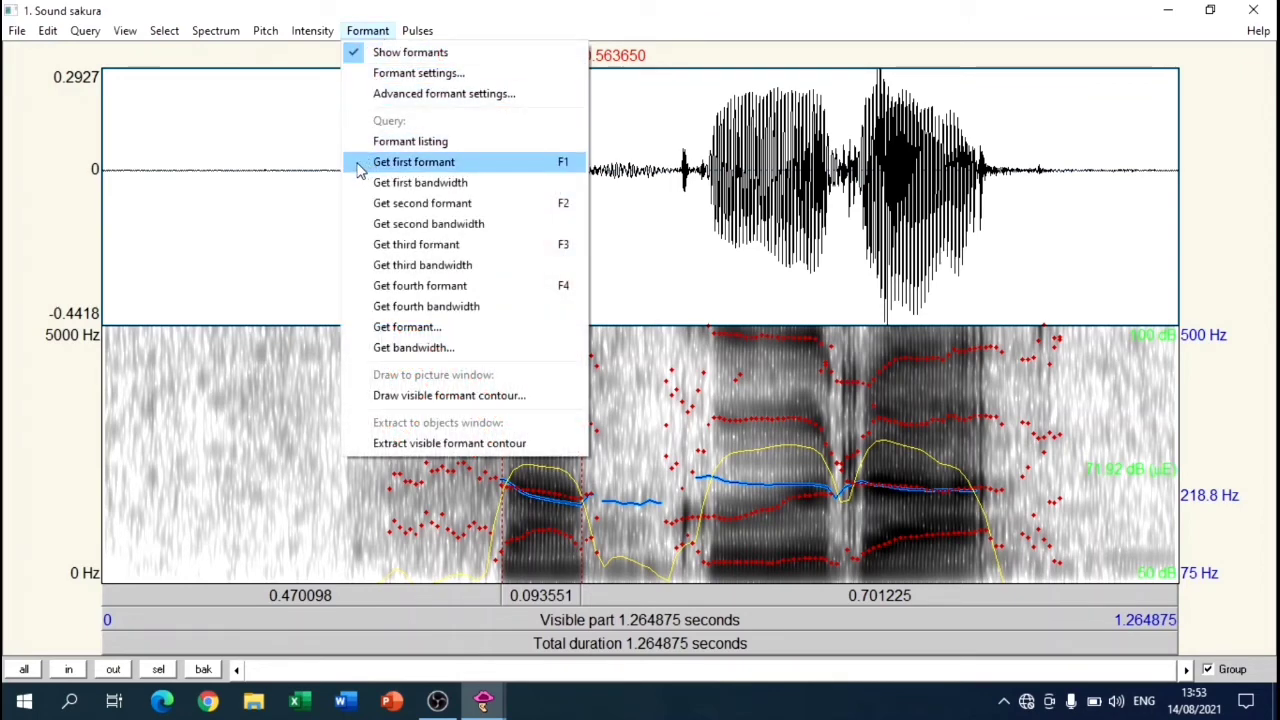
{"action": "left_click", "coordinate": [413, 162]}
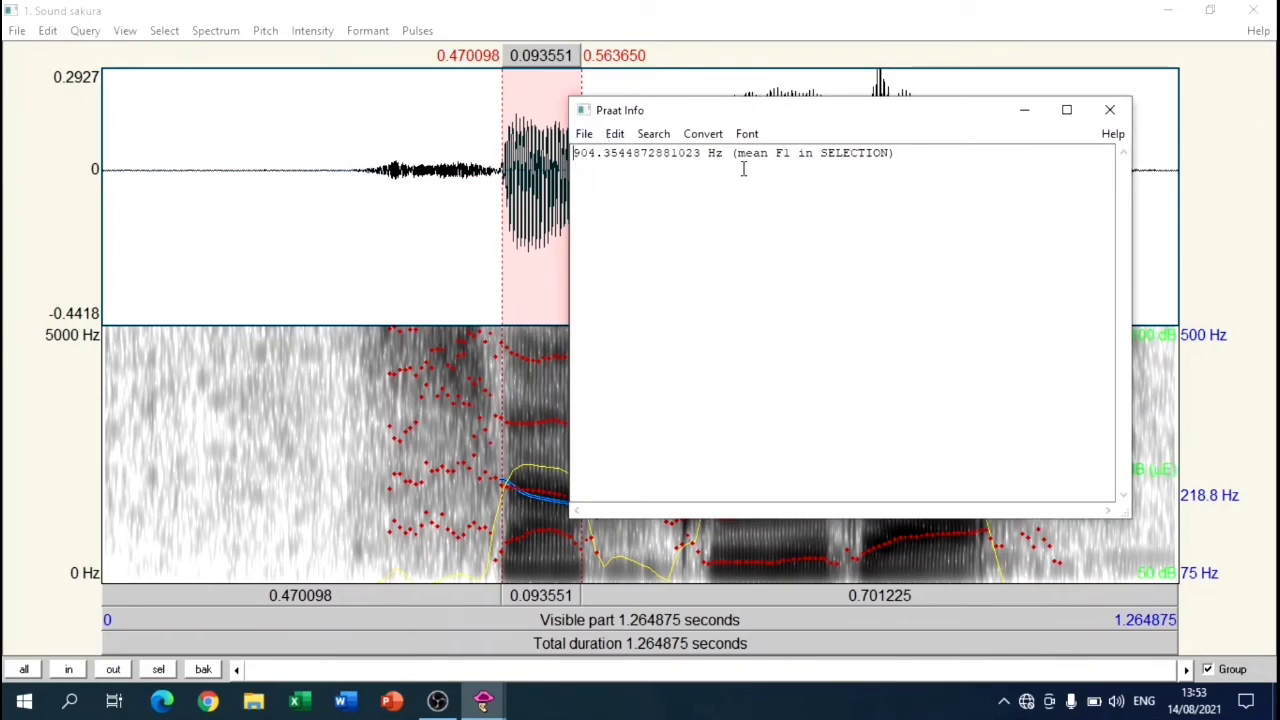
{"action": "left_click", "coordinate": [1108, 111]}
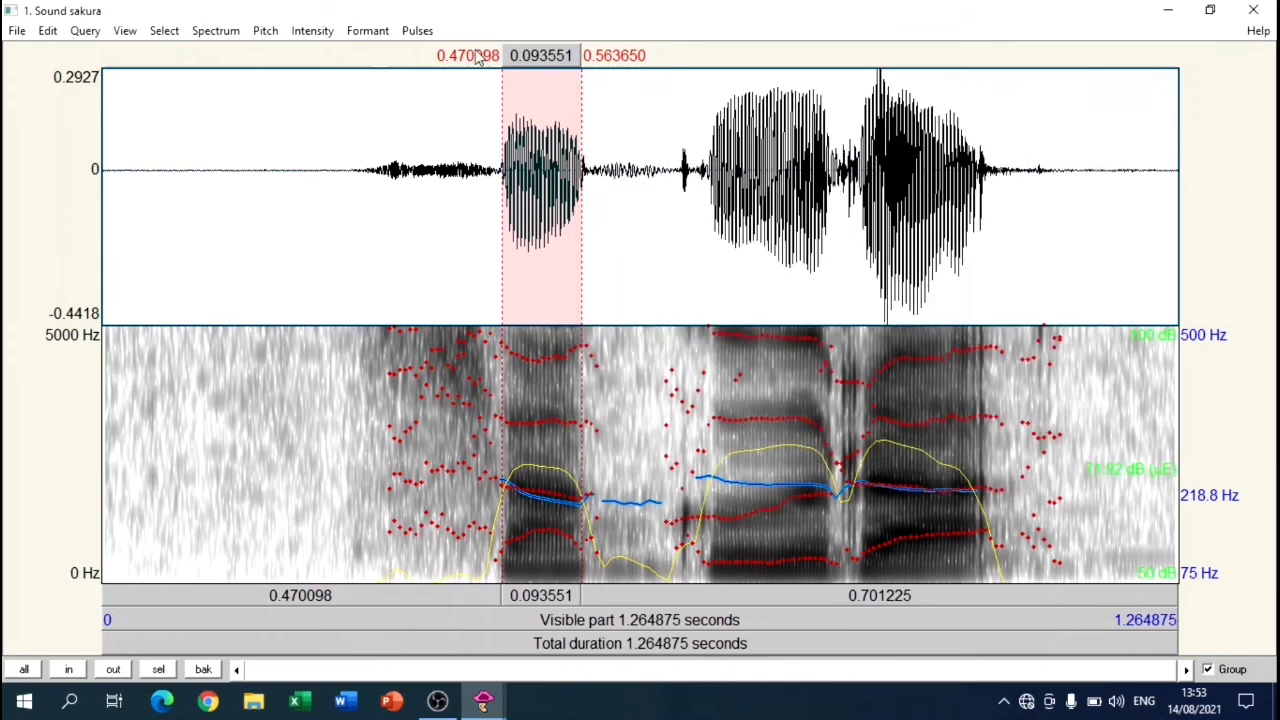
Step: Query the mean second and third formants (F2 and F3) of the selected vowel
{"action": "left_click", "coordinate": [366, 31]}
{"action": "left_click", "coordinate": [394, 206]}
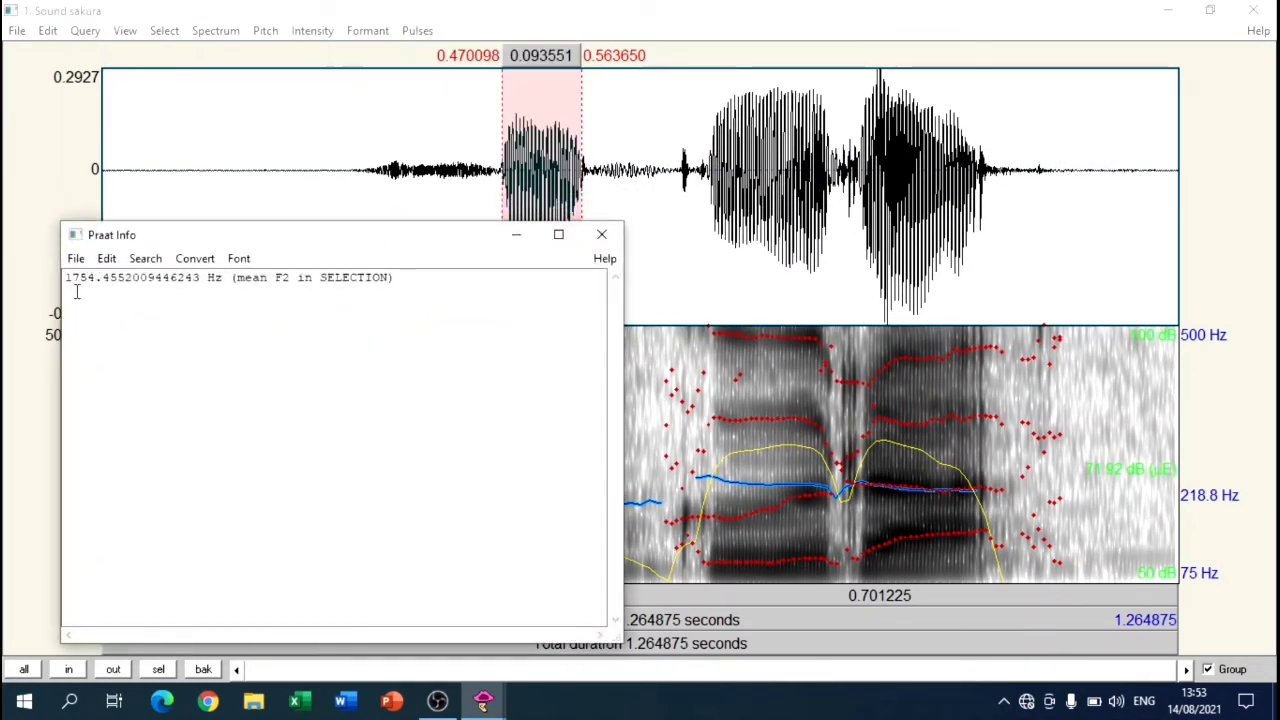
{"action": "left_click_drag", "start_coordinate": [399, 247], "coordinate": [712, 141]}
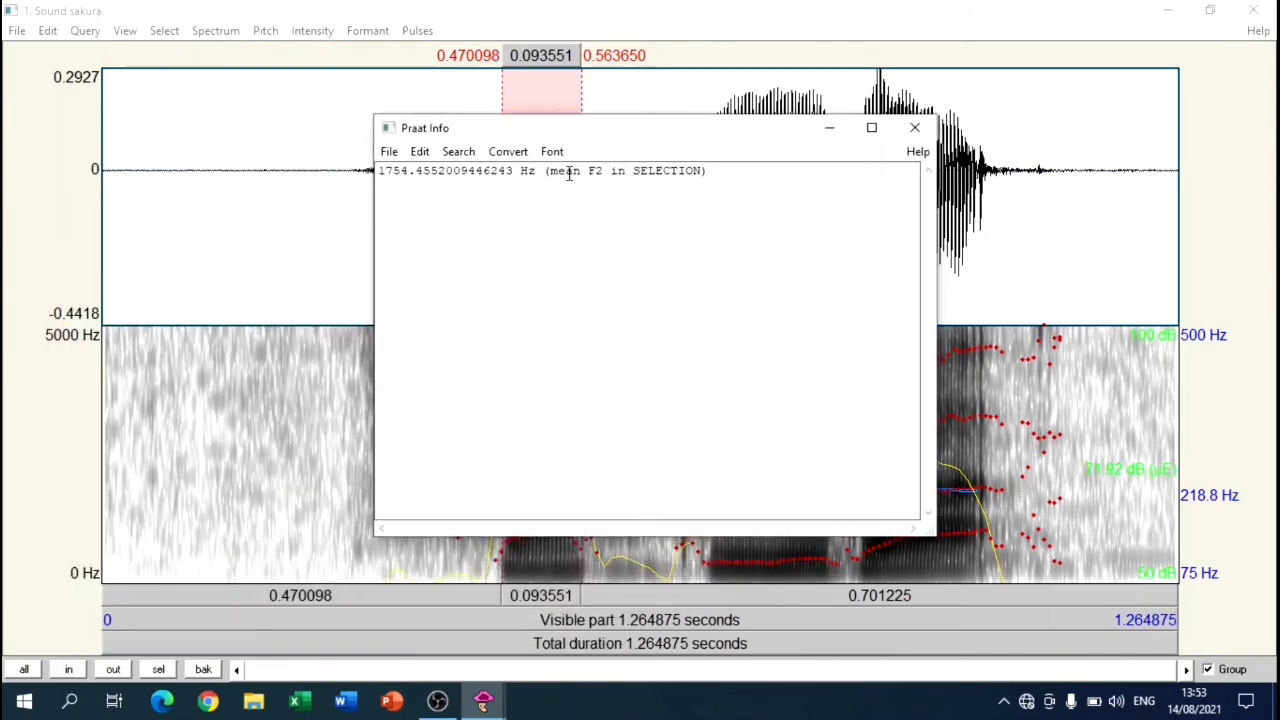
{"action": "left_click", "coordinate": [914, 127]}
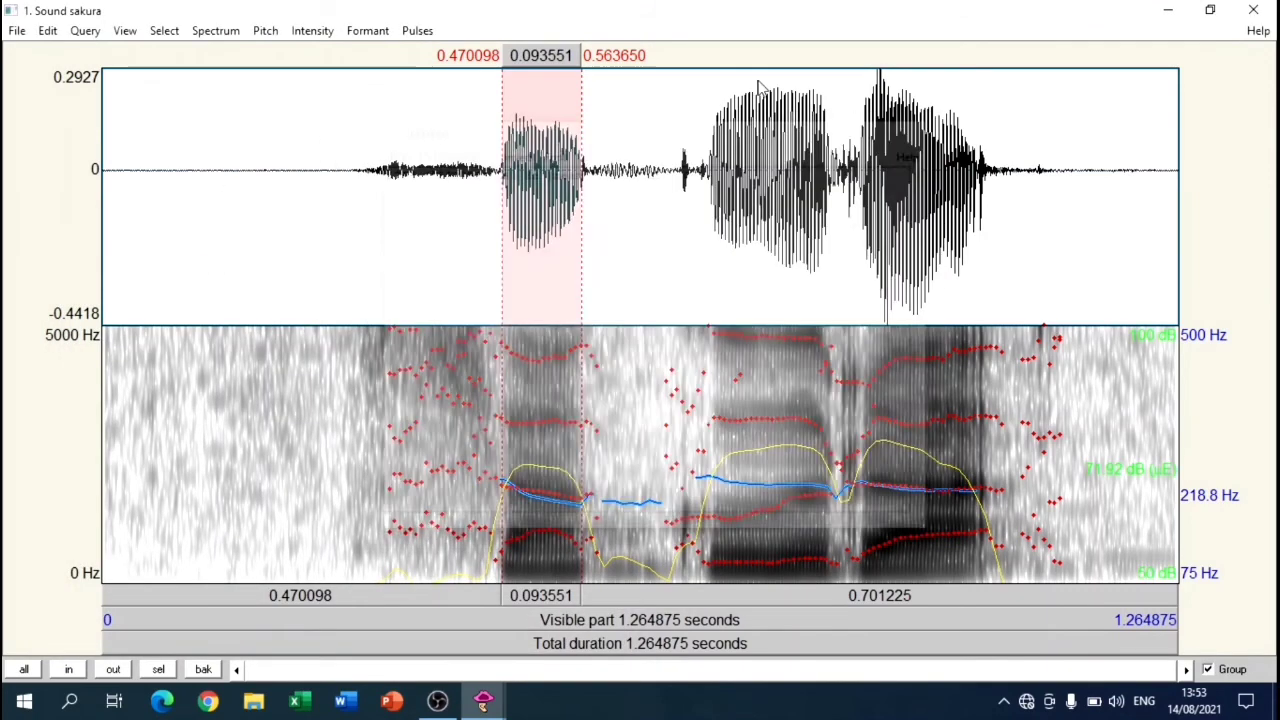
{"action": "left_click", "coordinate": [367, 31]}
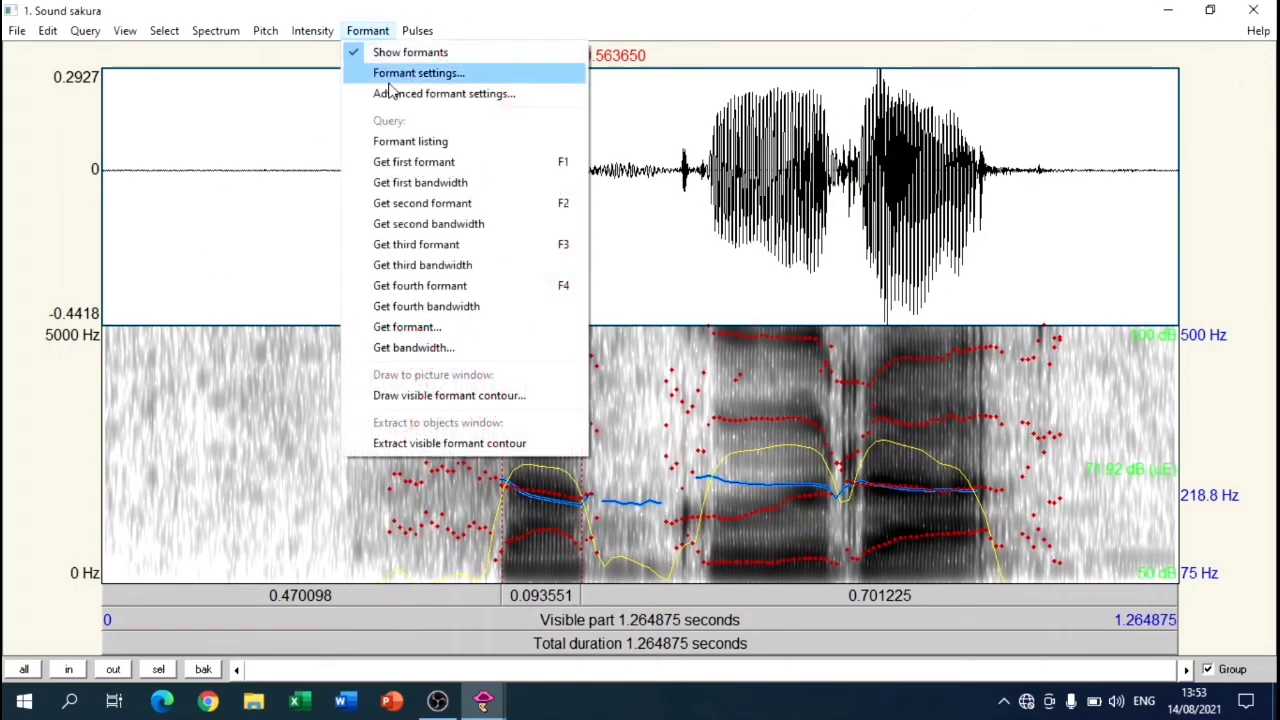
{"action": "left_click", "coordinate": [428, 244]}
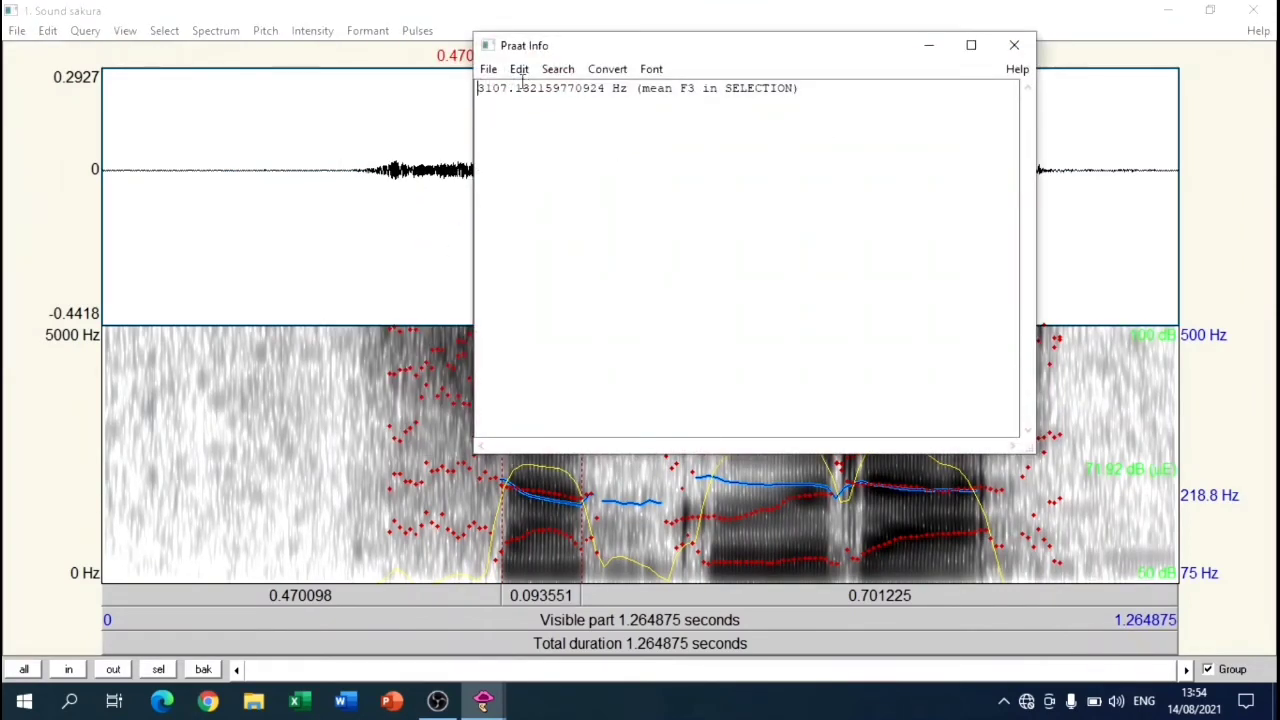
Step: Query the mean fourth formant (F4) of the selected vowel
{"action": "left_click", "coordinate": [1014, 45]}
{"action": "left_click", "coordinate": [368, 31]}
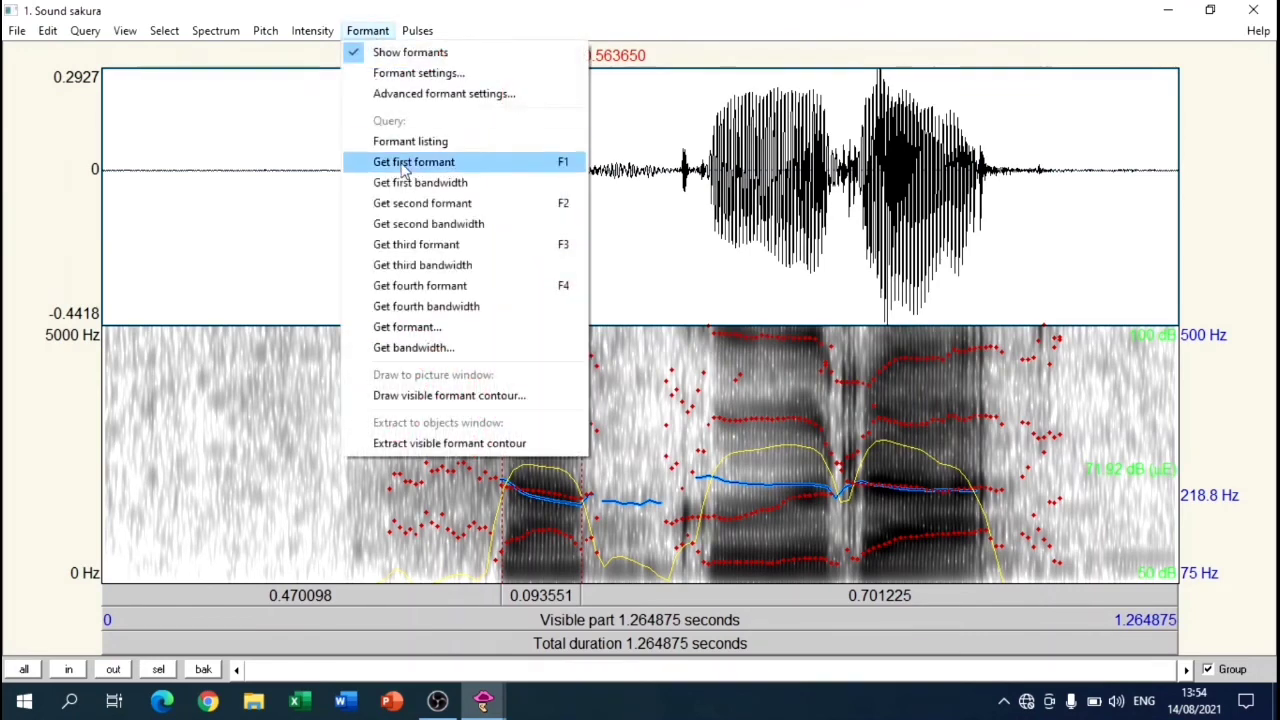
{"action": "left_click", "coordinate": [418, 287]}
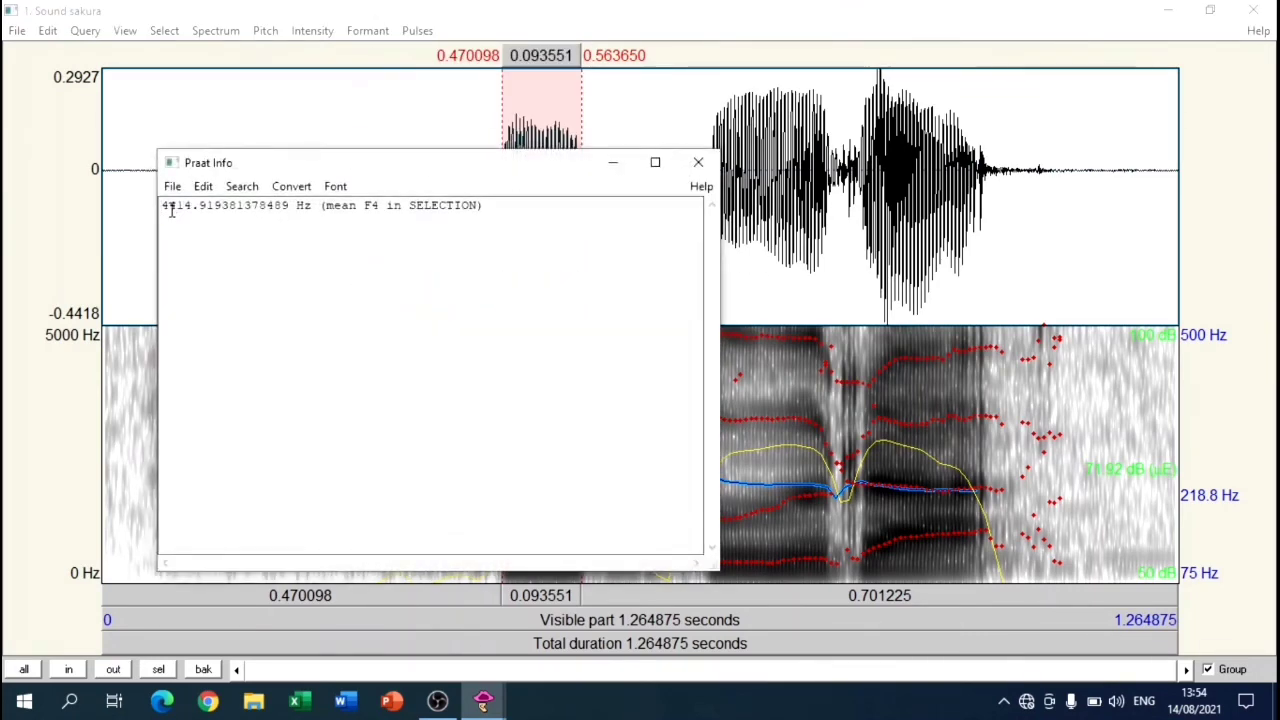
{"action": "left_click_drag", "start_coordinate": [572, 158], "coordinate": [682, 118]}
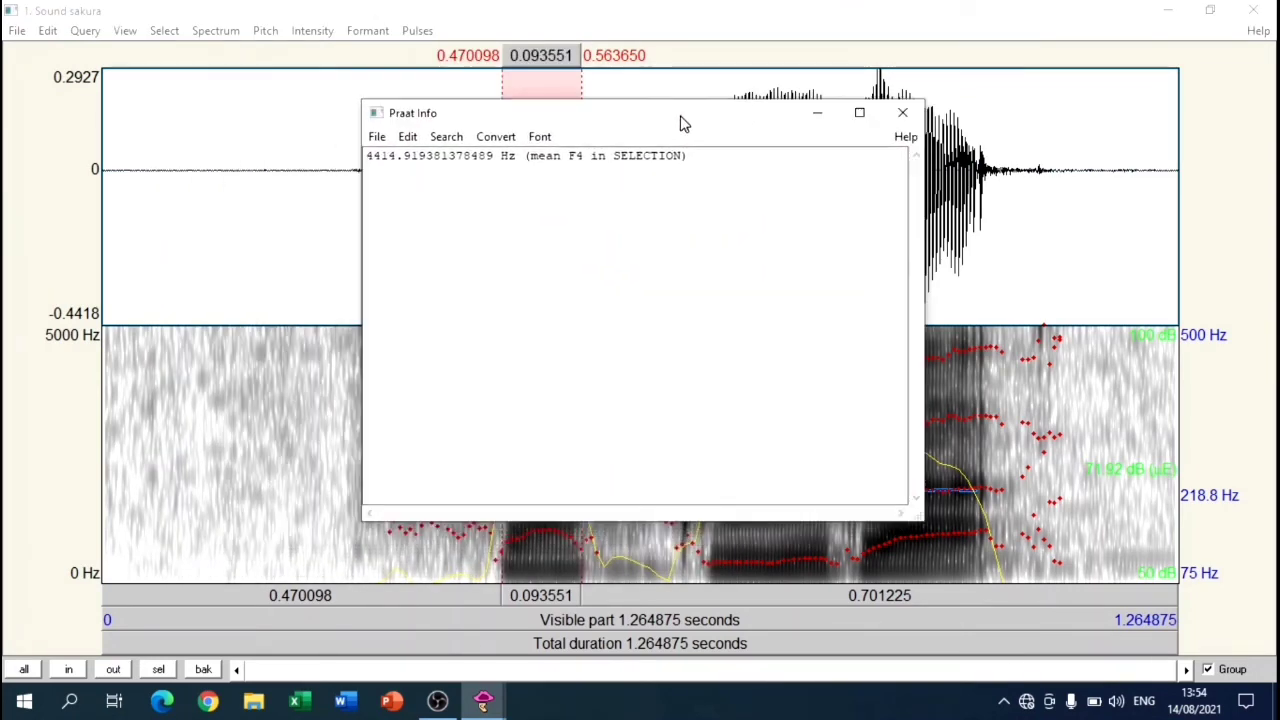
{"action": "left_click", "coordinate": [903, 110]}
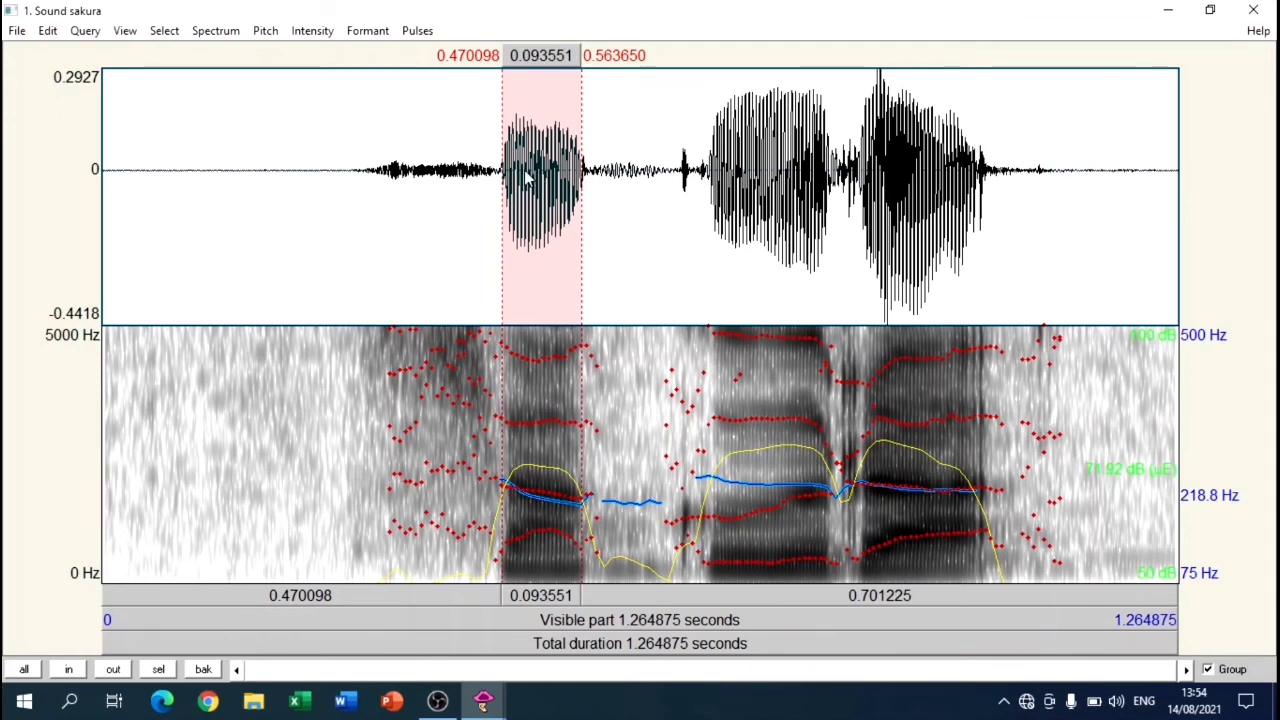
Step: Review the formant settings, including ceiling, number of formants, window length and dynamic range, and keep them as they are
{"action": "left_click", "coordinate": [368, 30]}
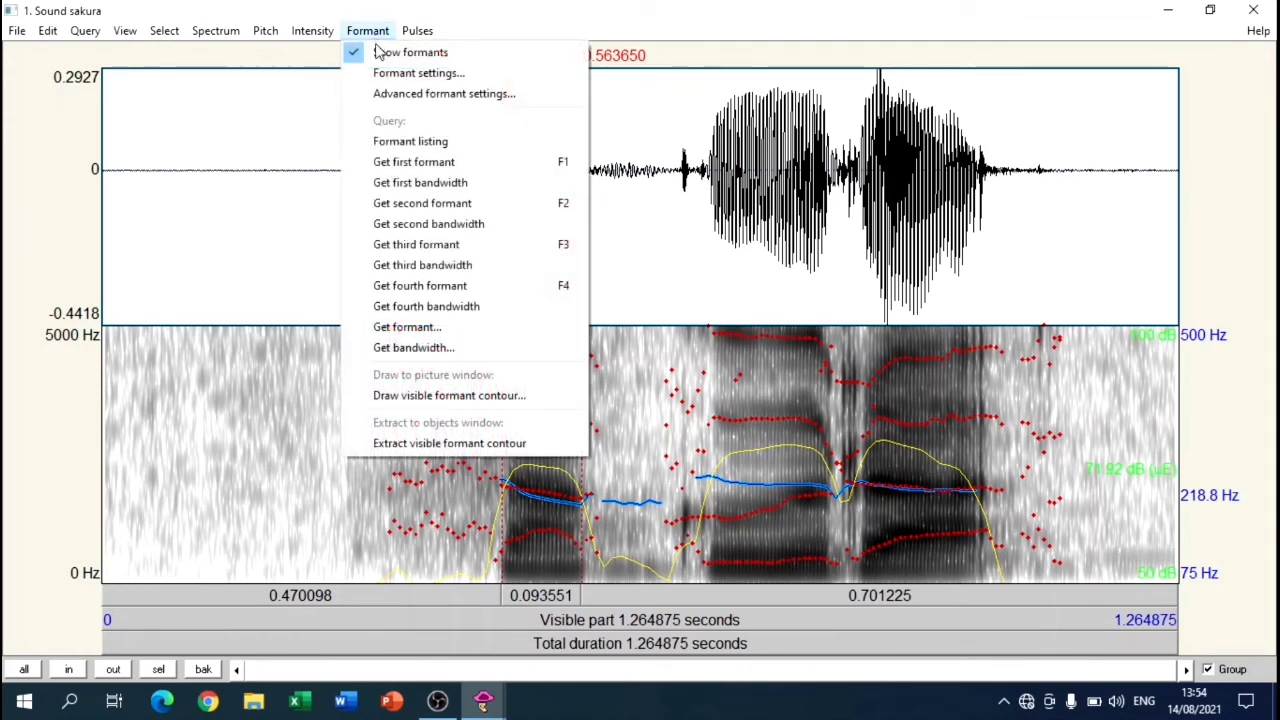
{"action": "left_click", "coordinate": [381, 80]}
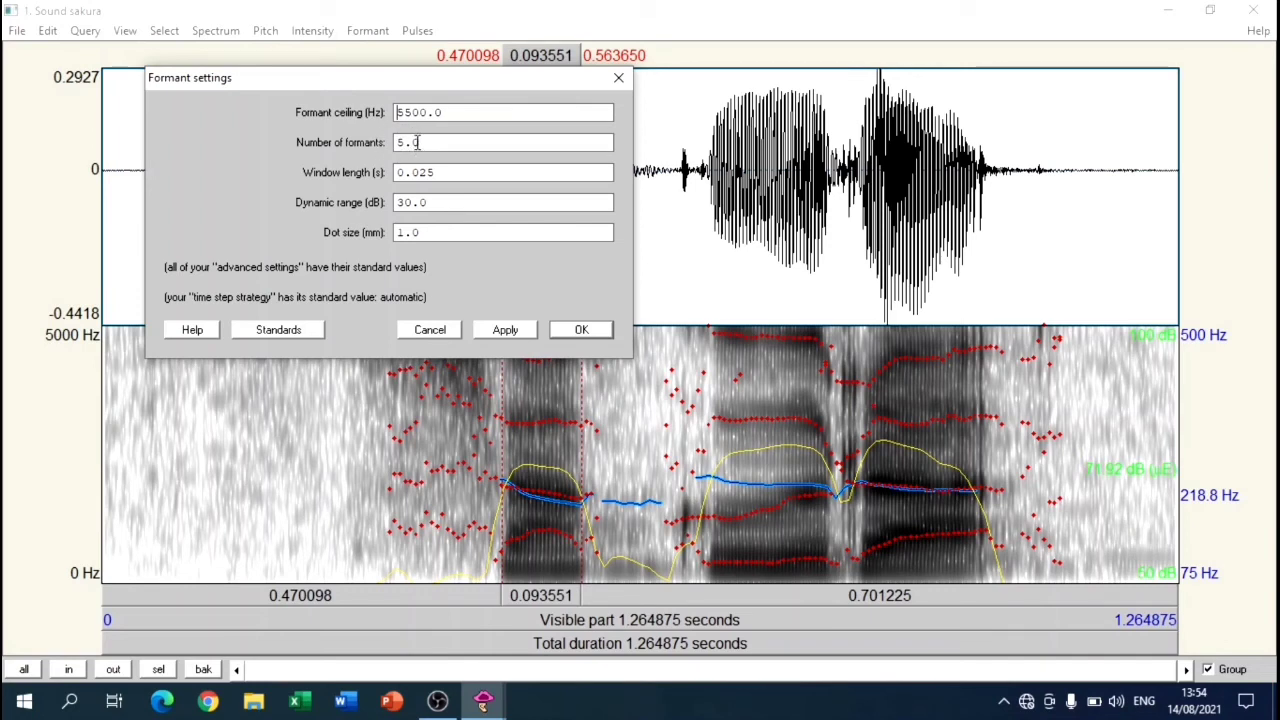
{"action": "left_click", "coordinate": [582, 330]}
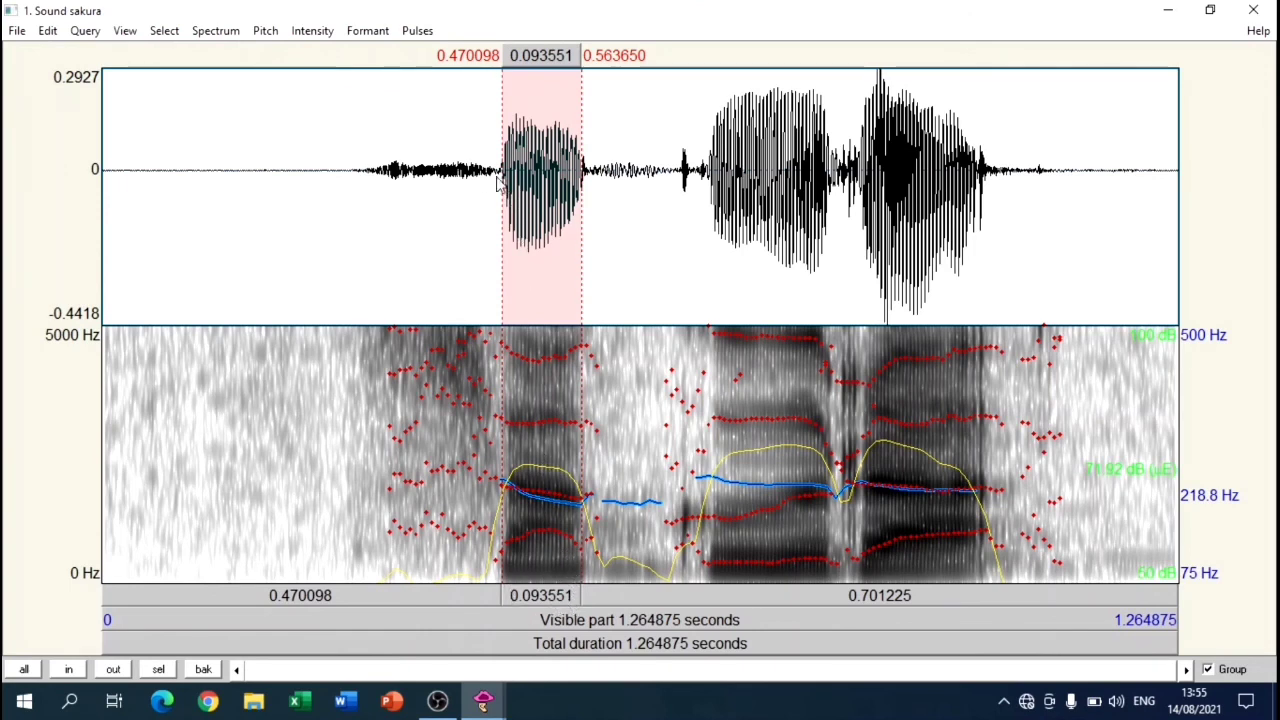
Step: Select the initial consonant of the word, from about 0.32 to 0.46 s, and play the sound
{"action": "left_click_drag", "start_coordinate": [378, 175], "coordinate": [494, 200]}
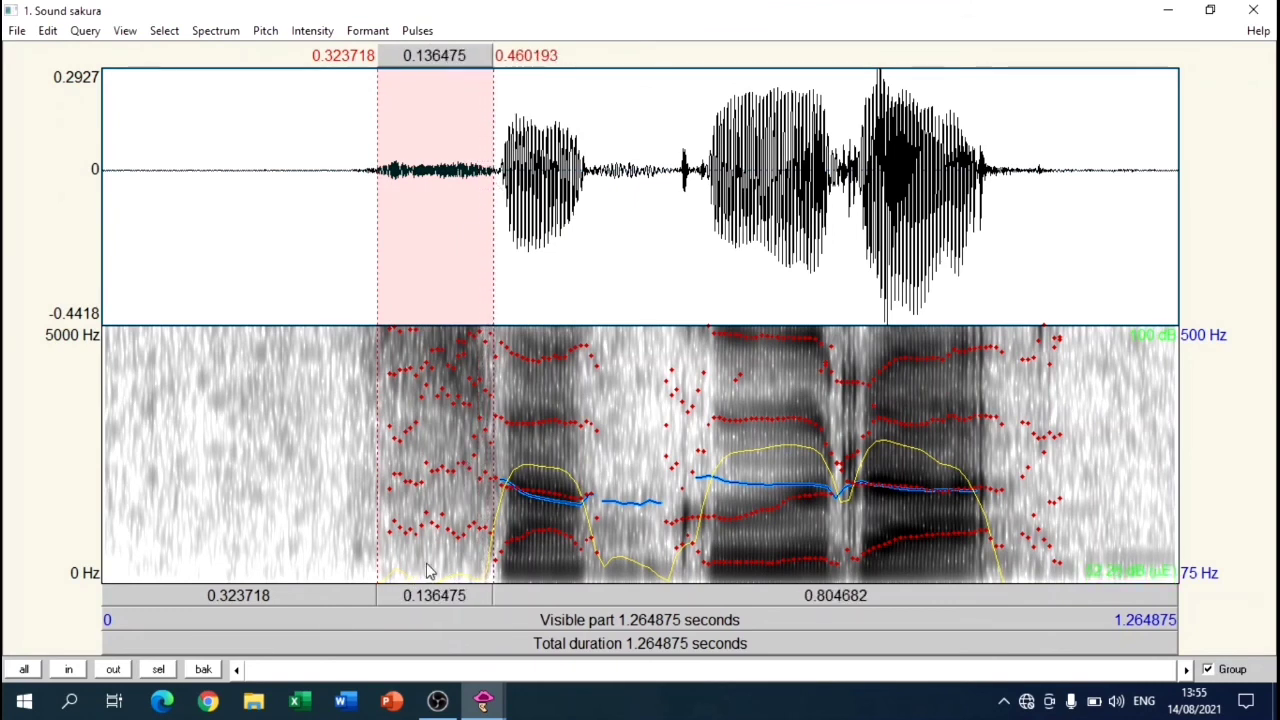
{"action": "left_click", "coordinate": [432, 612]}
Step: Select the vowel of the first syllable, from about 0.47 to 0.57 s, and query the selection length
{"action": "left_click_drag", "start_coordinate": [503, 168], "coordinate": [584, 200]}
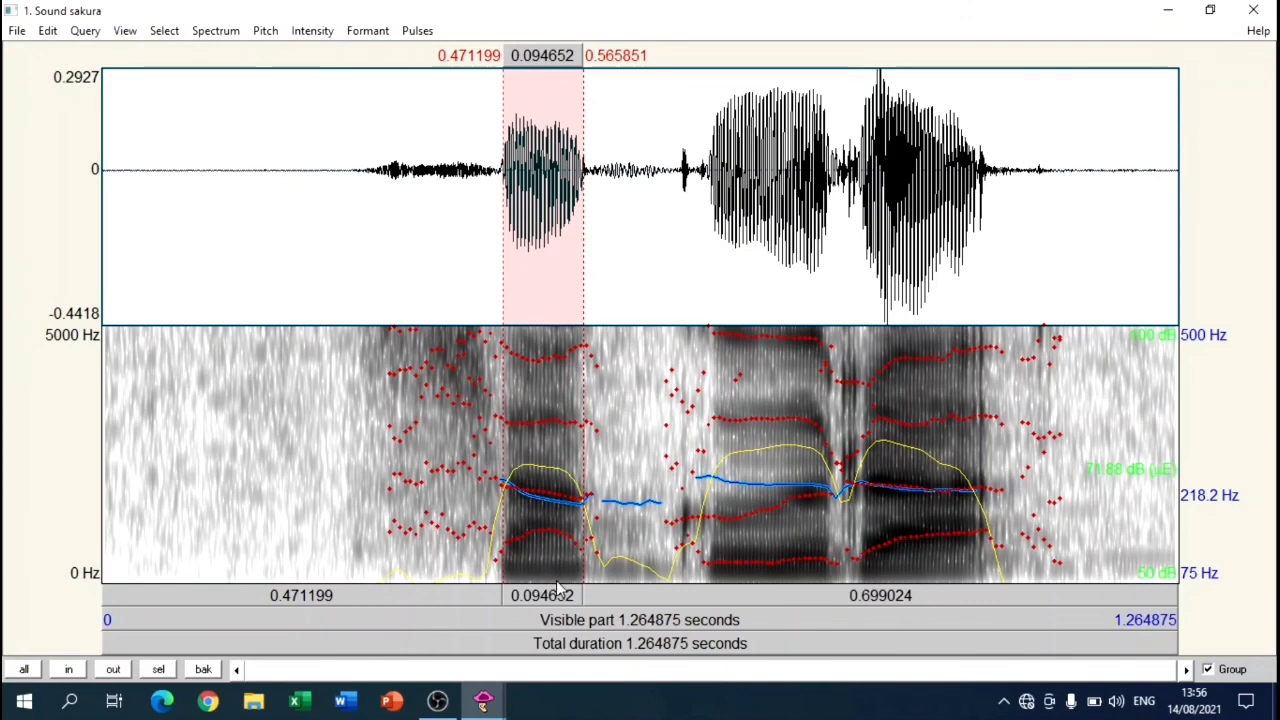
{"action": "left_click", "coordinate": [96, 36]}
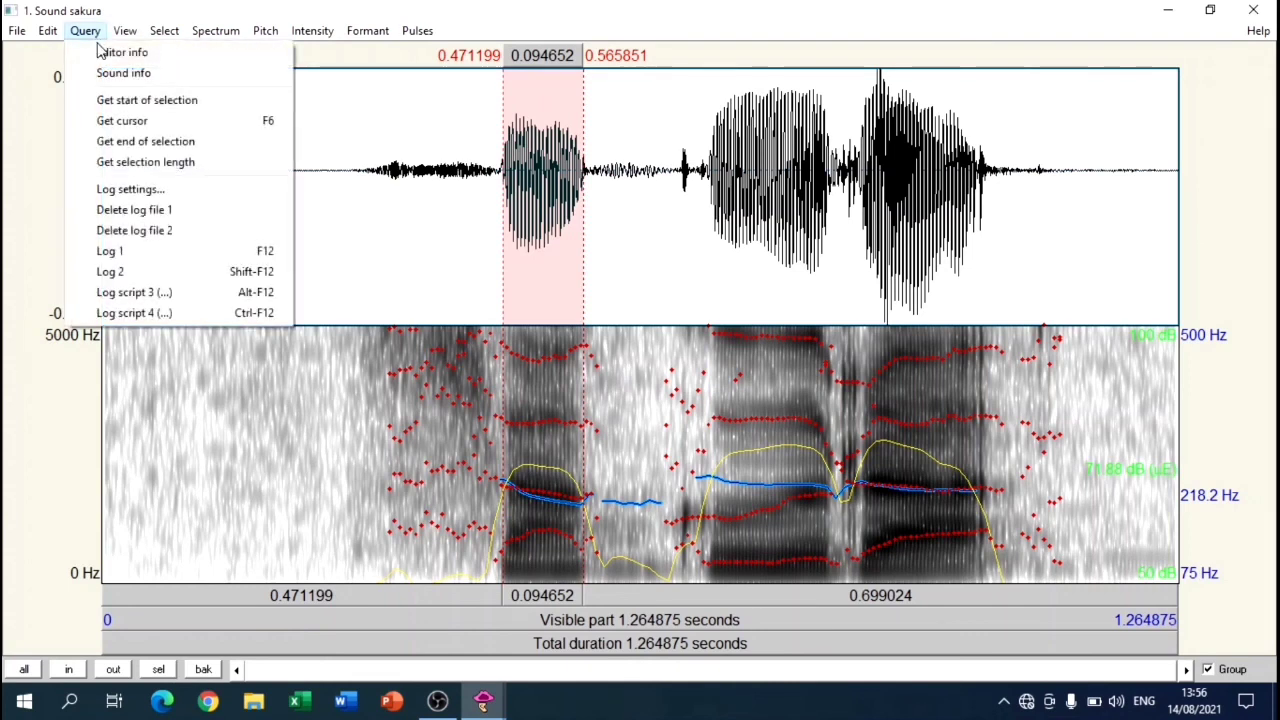
{"action": "left_click", "coordinate": [93, 170]}
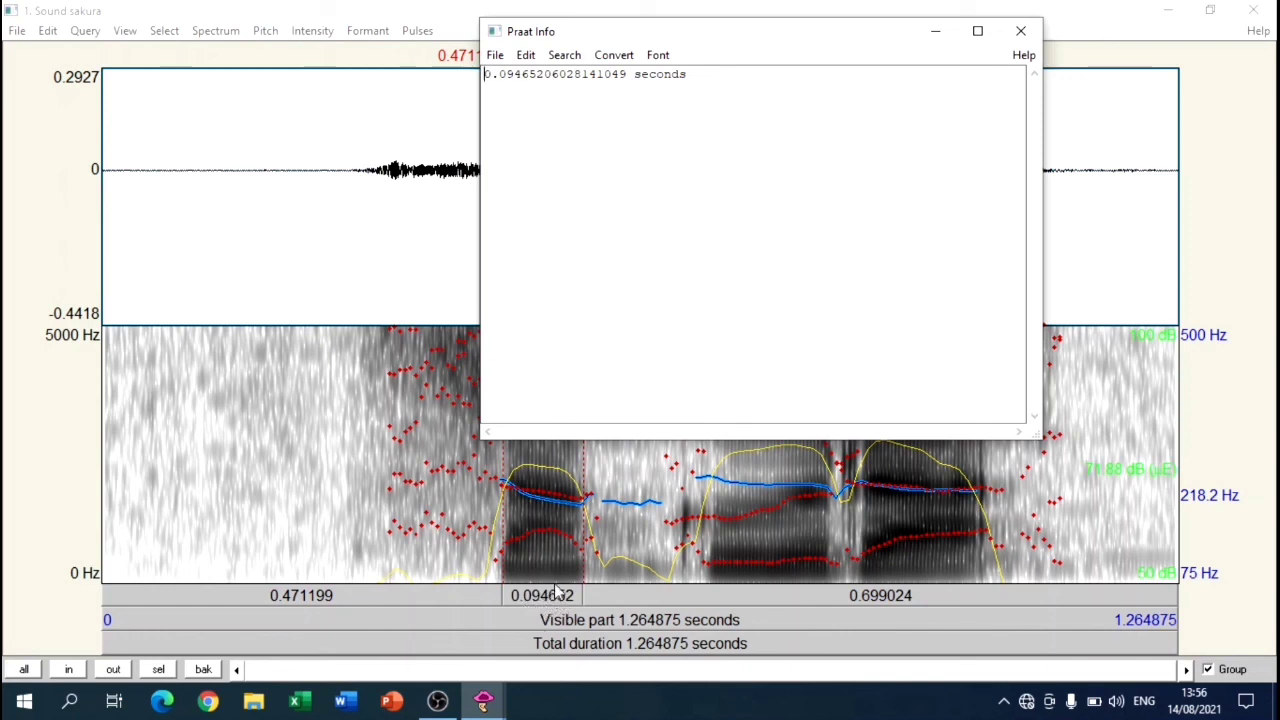
{"action": "left_click", "coordinate": [1020, 31]}
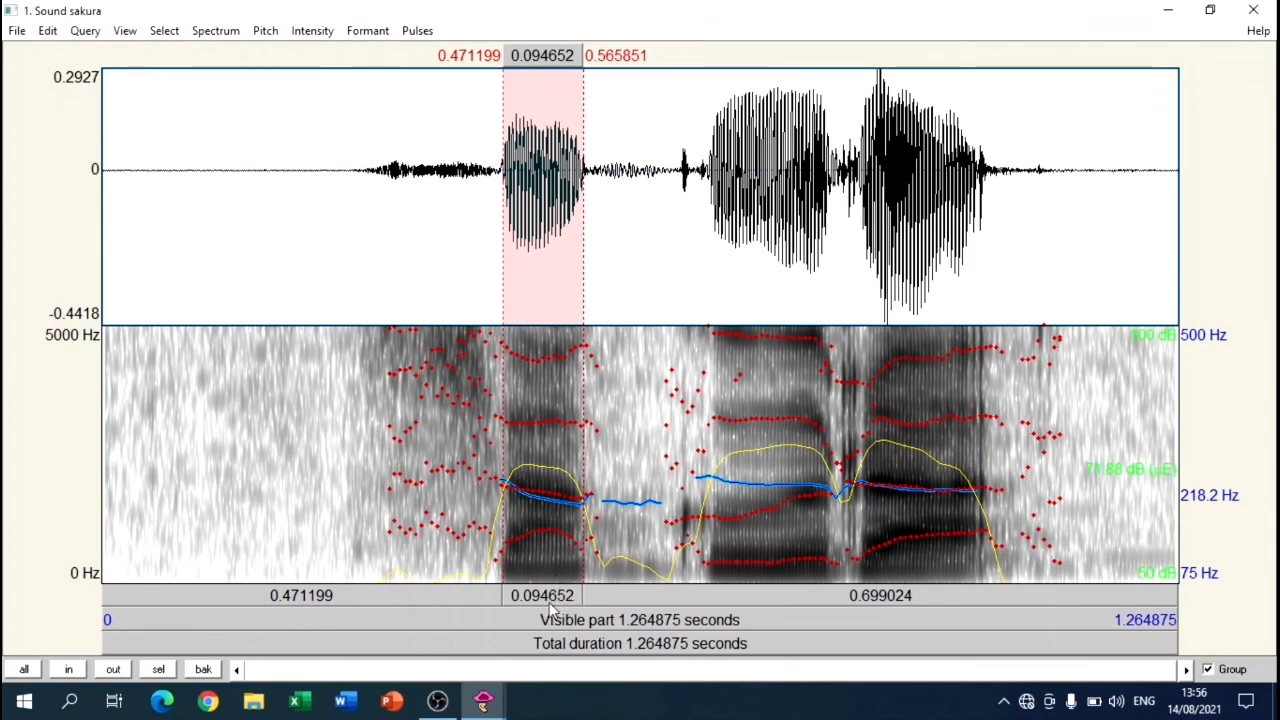
Step: Query the selected vowel's length once more and close the sound's analysis window
{"action": "left_click", "coordinate": [86, 31]}
{"action": "left_click", "coordinate": [126, 170]}
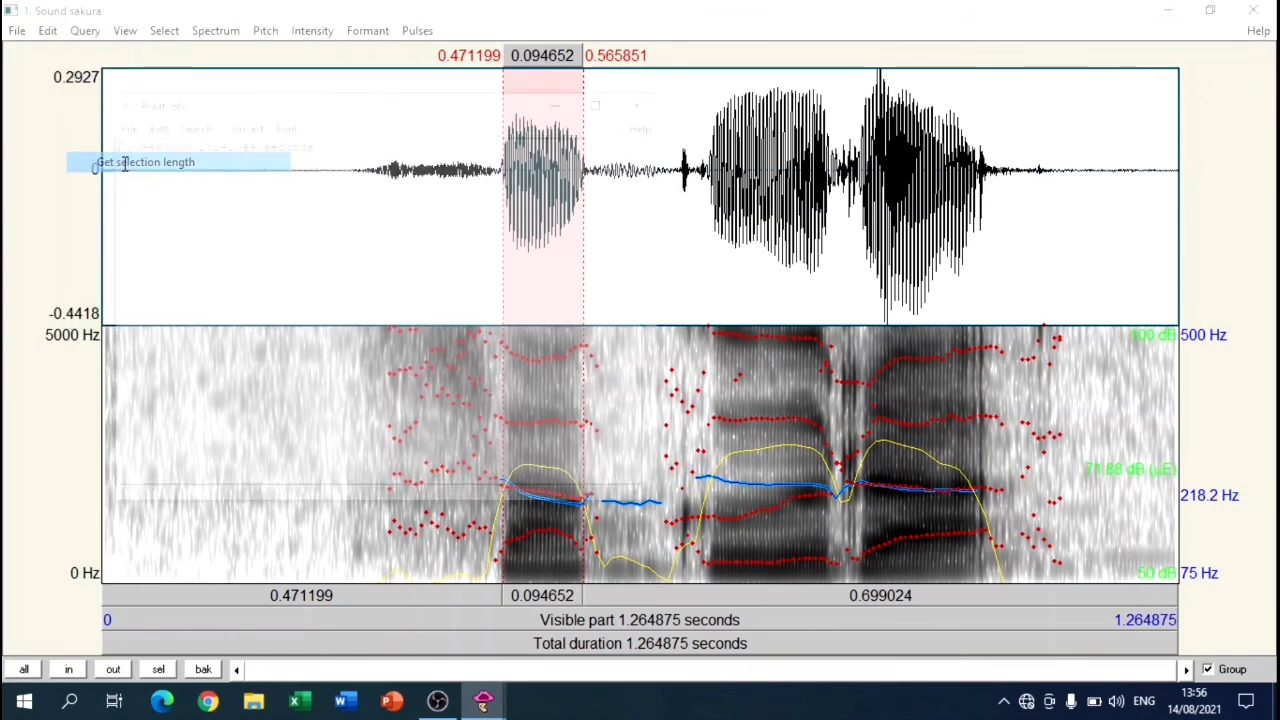
{"action": "left_click", "coordinate": [648, 100]}
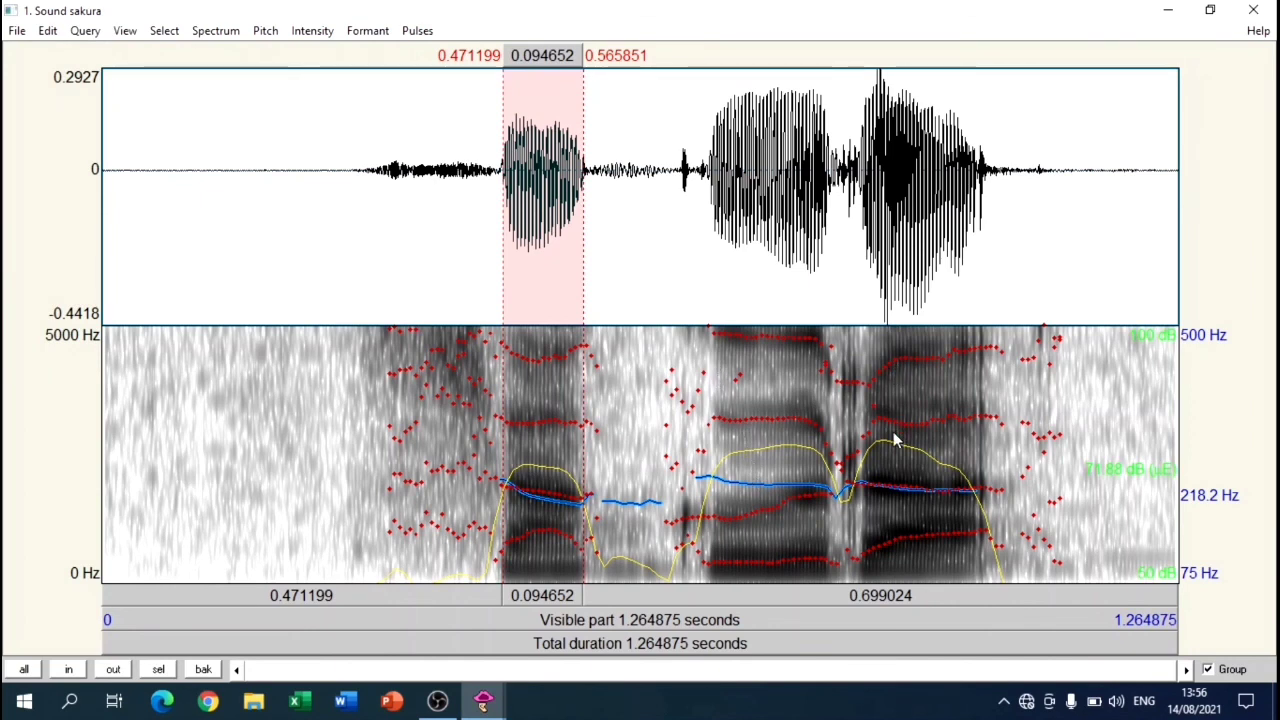
{"action": "left_click", "coordinate": [1253, 10]}
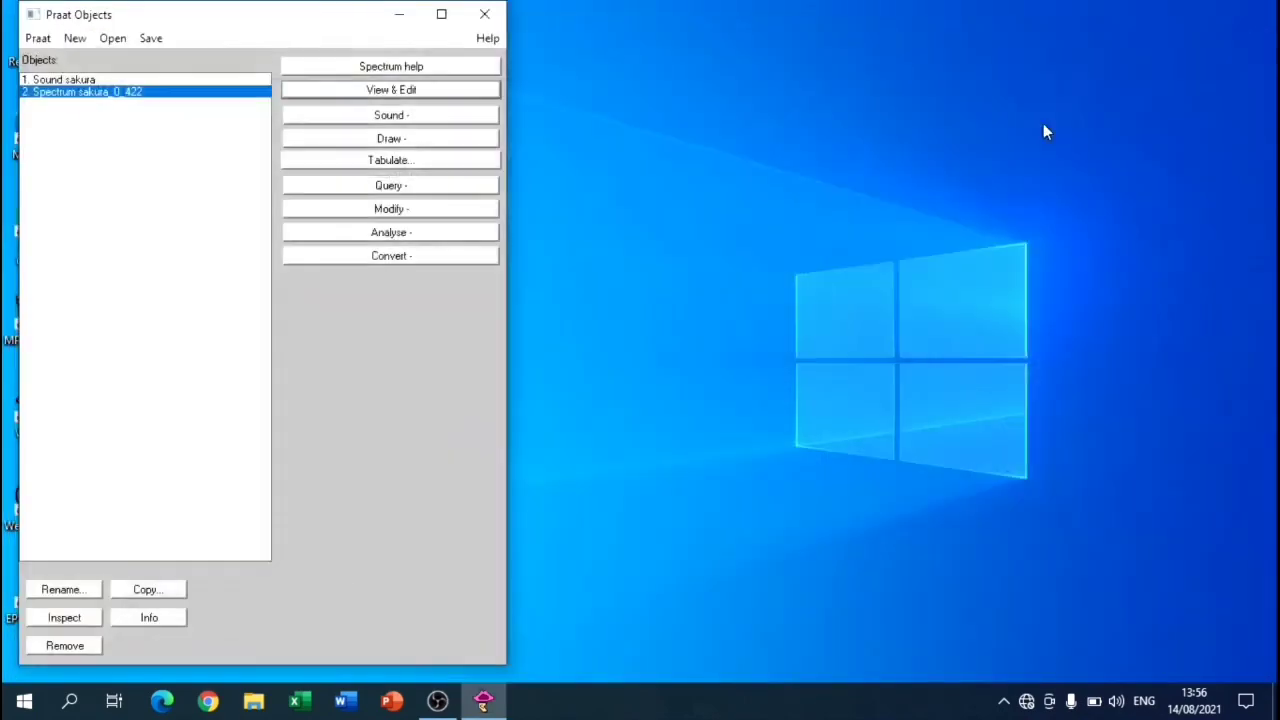